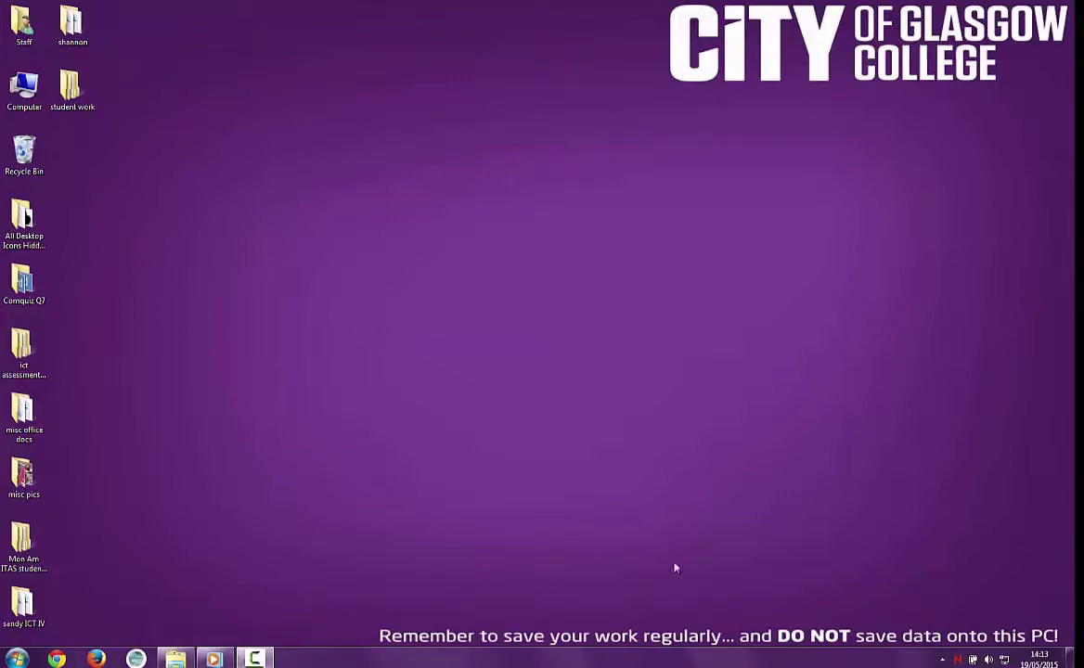
# Step: Browse the Start menu's All Programs list to the Microsoft Office group, then close it
pyautogui.click(19, 659)
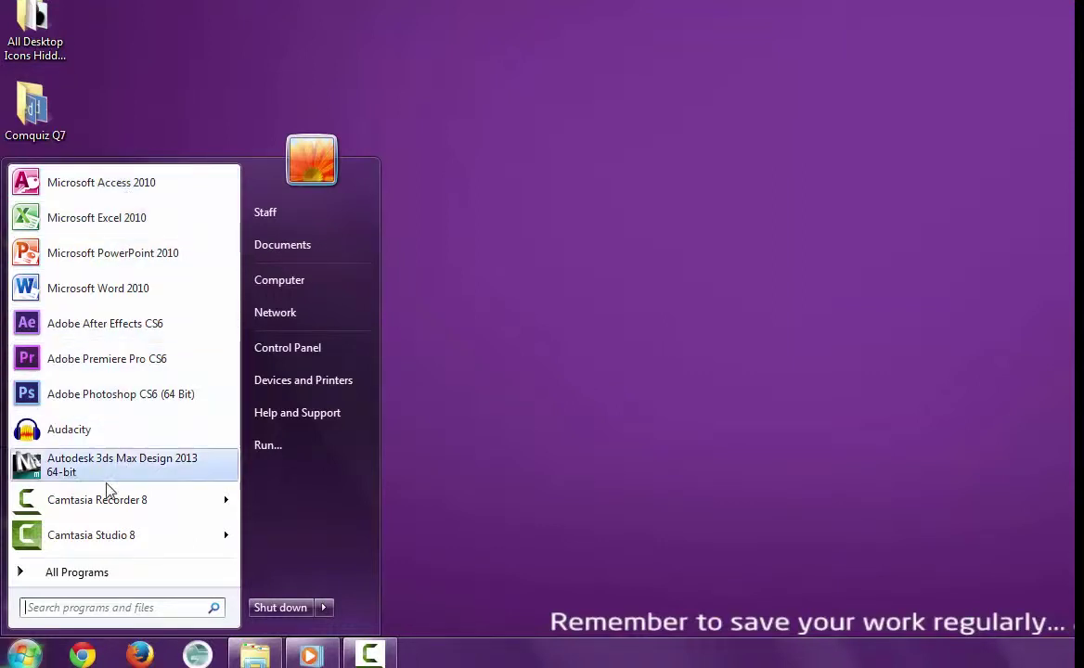
pyautogui.click(93, 577)
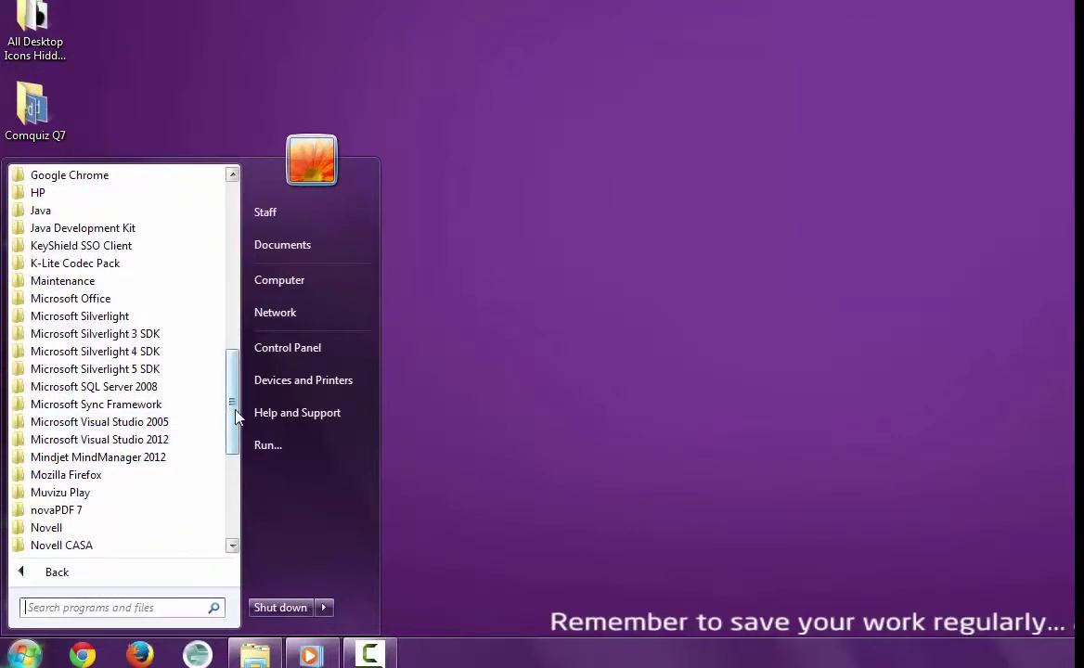
pyautogui.click(109, 301)
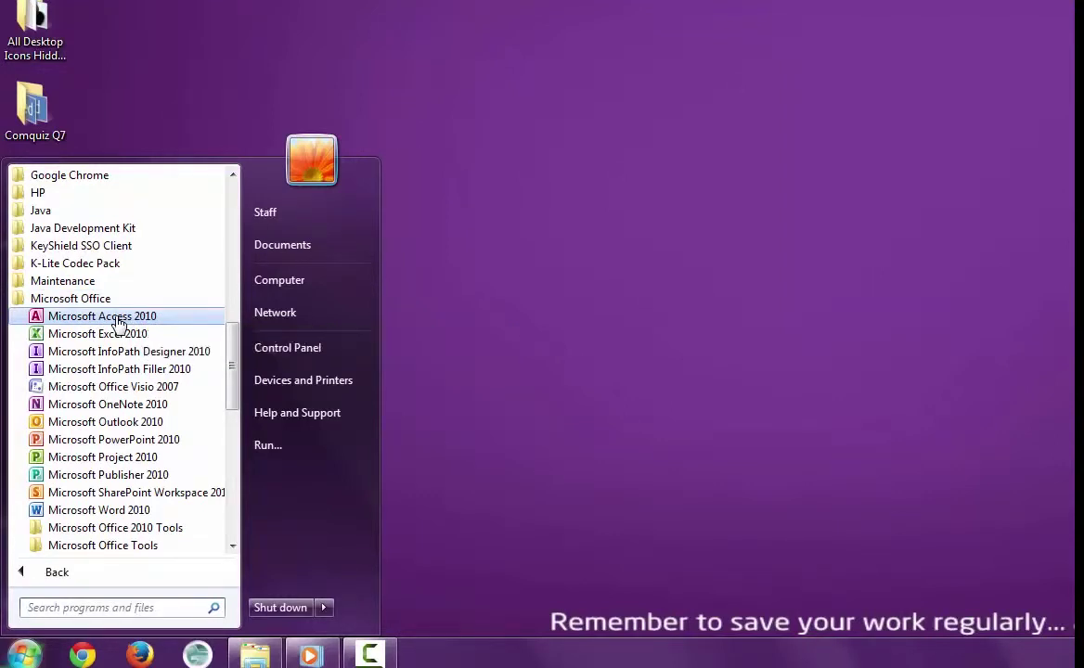
pyautogui.click(526, 309)
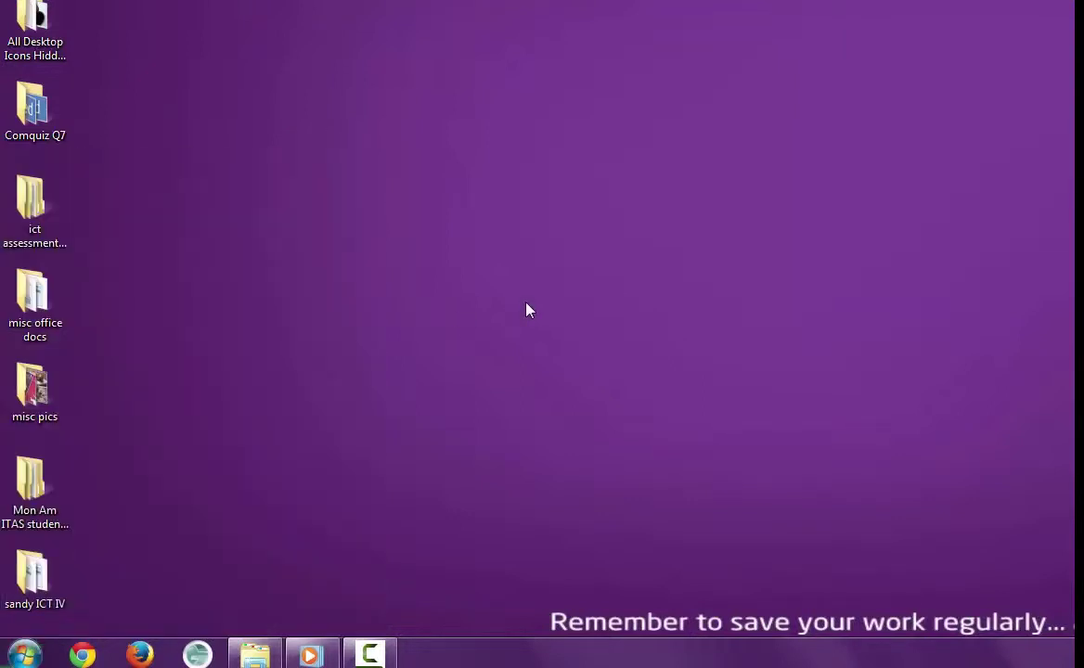
# Step: Launch Microsoft Access 2010 by running msaccess from the Run prompt
pyautogui.press('super+r')
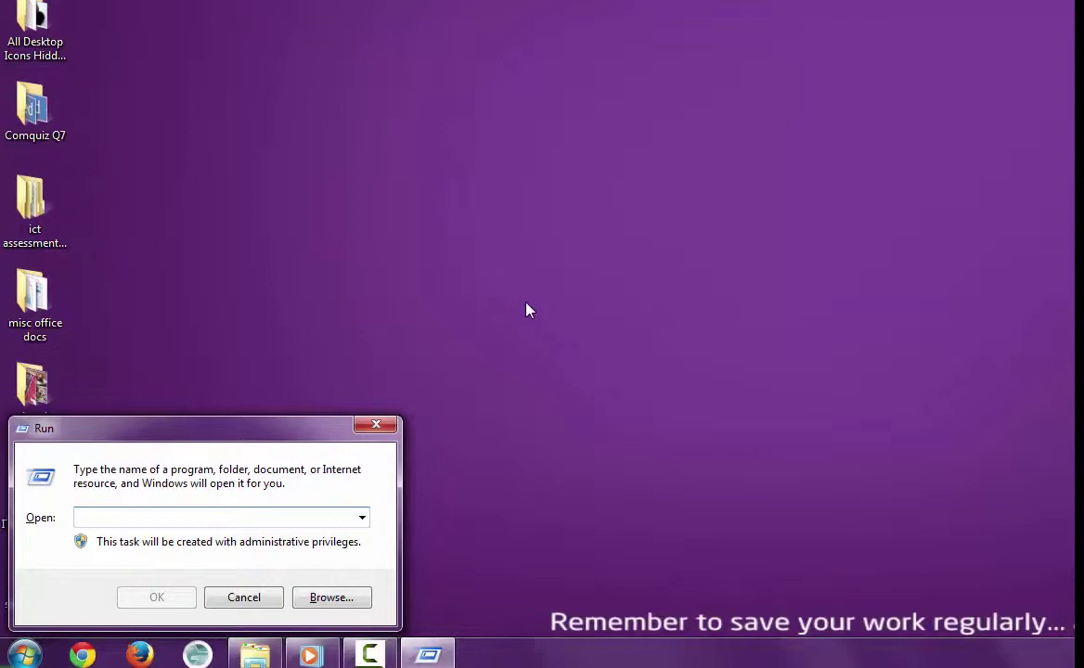
pyautogui.write('msacc')
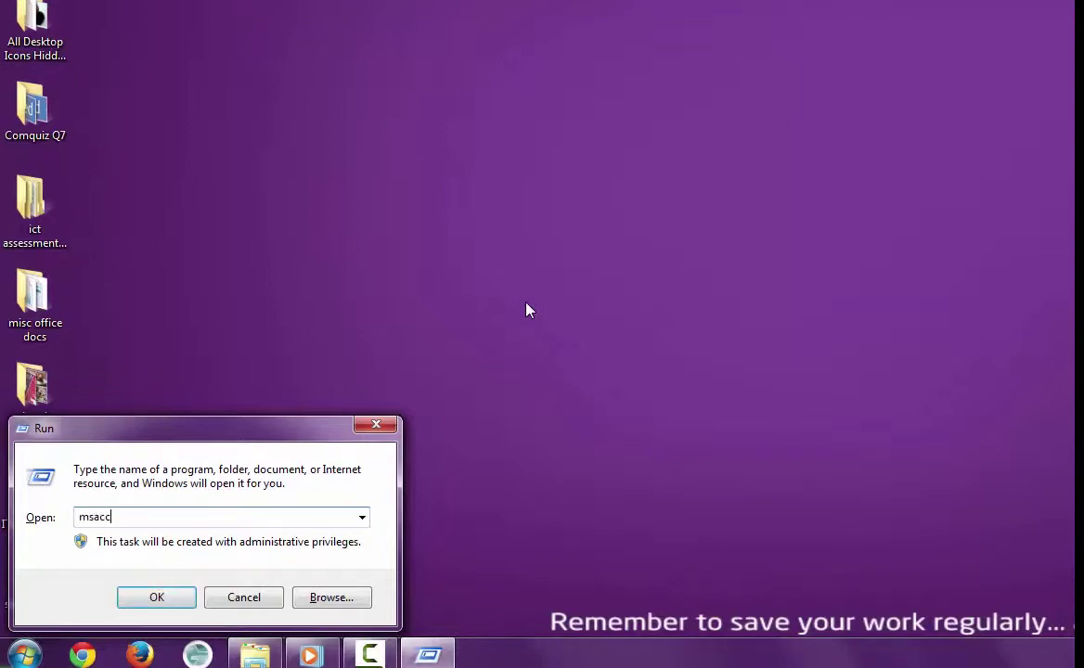
pyautogui.write('ess')
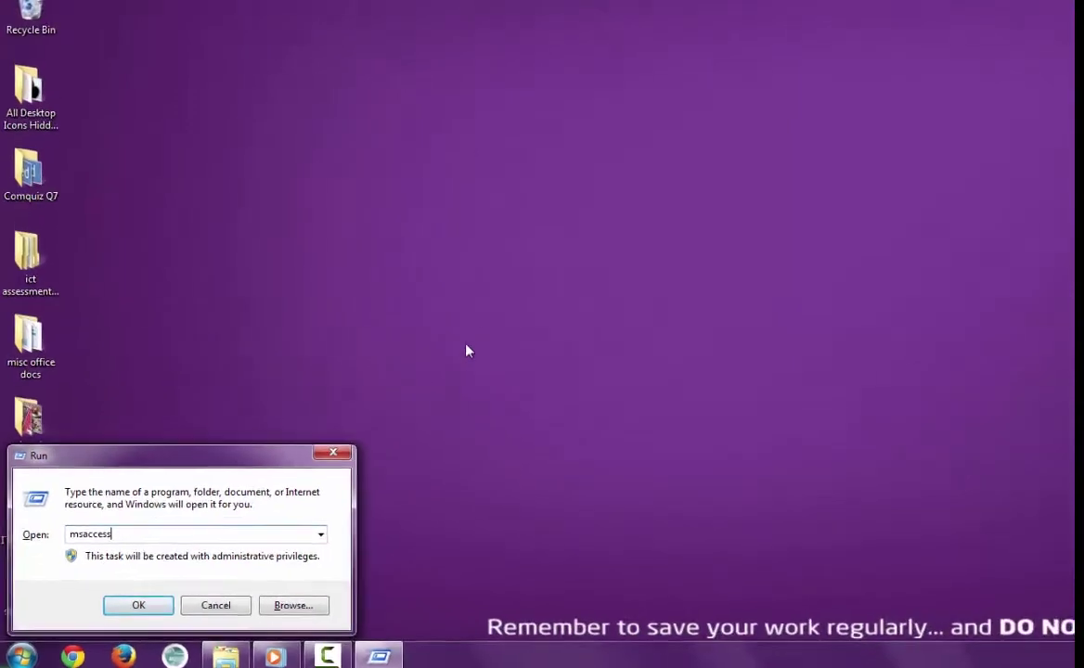
pyautogui.press('Return')
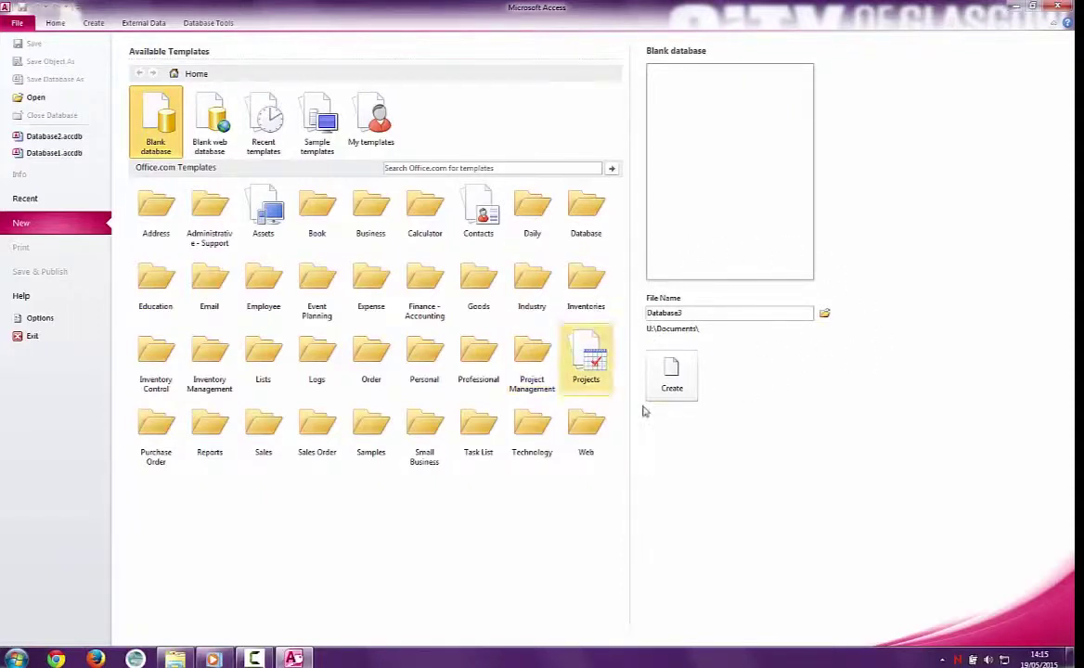
# Step: Replace the default file name Database3 with 'address book'
pyautogui.doubleClick(712, 312)
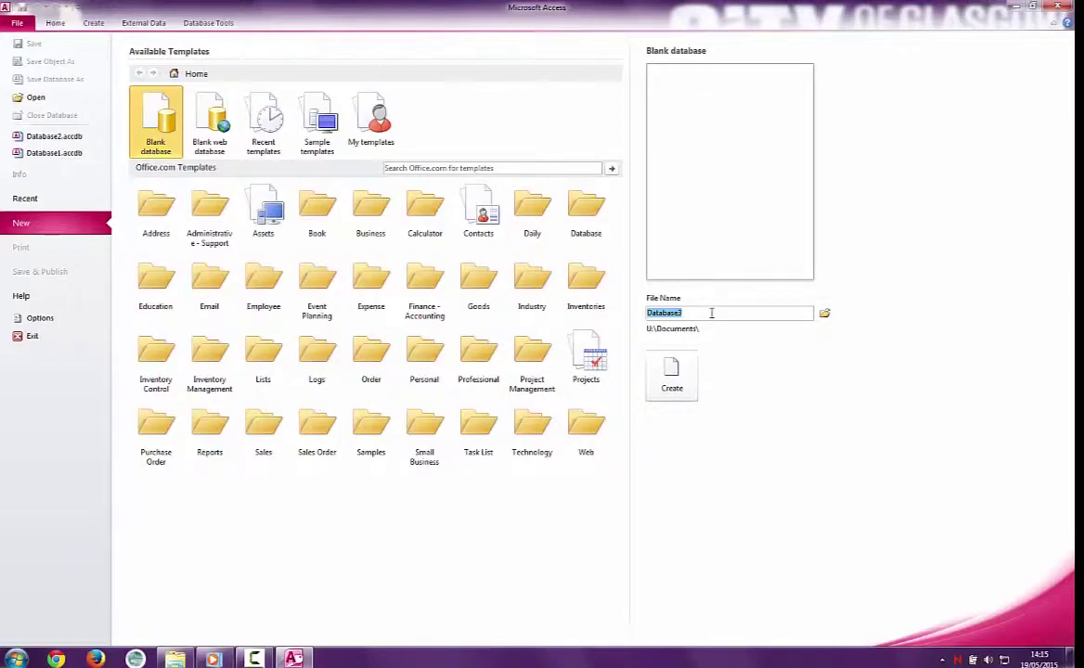
pyautogui.write('address book')
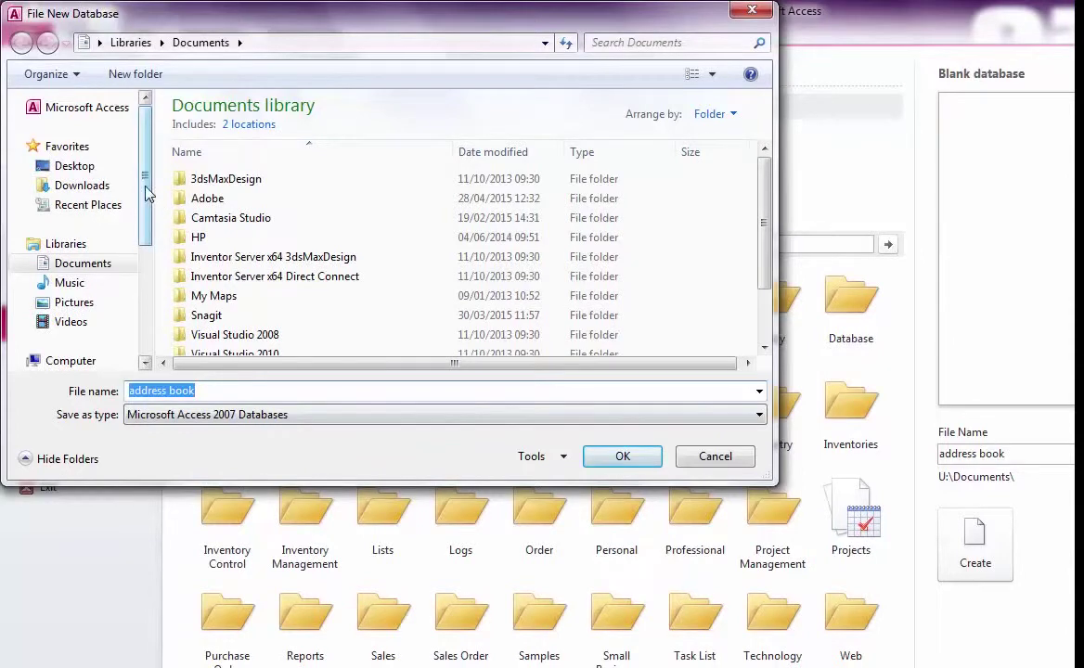
# Step: Choose the Desktop as the save folder for address book.accdb and confirm
pyautogui.click(89, 172)
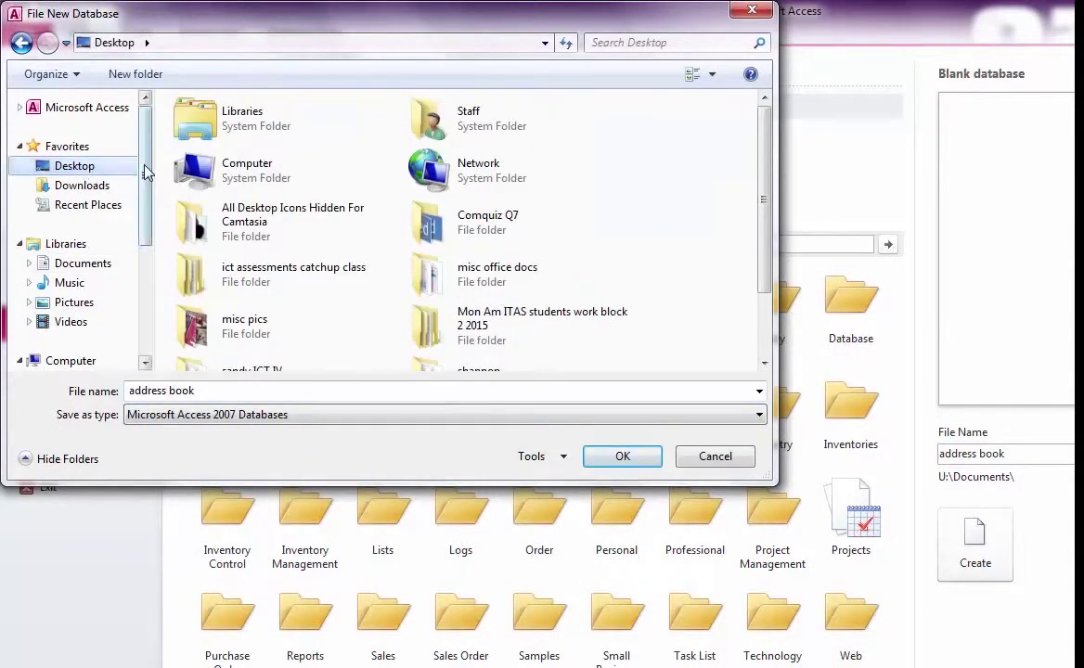
pyautogui.moveTo(143, 169); pyautogui.dragTo(148, 252)
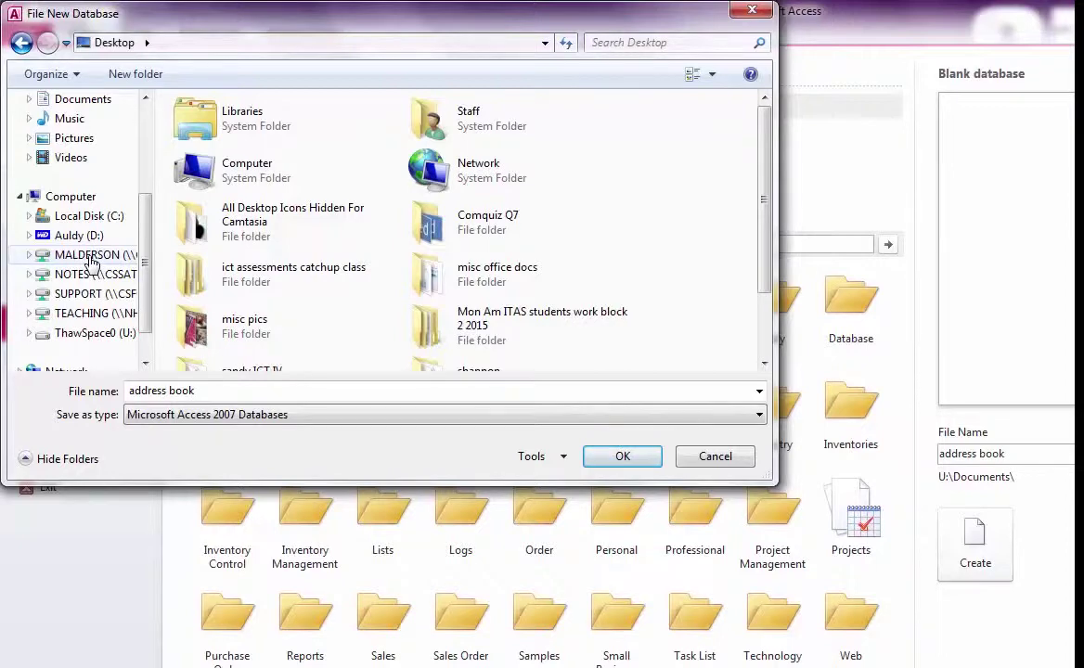
pyautogui.moveTo(146, 260); pyautogui.dragTo(156, 165)
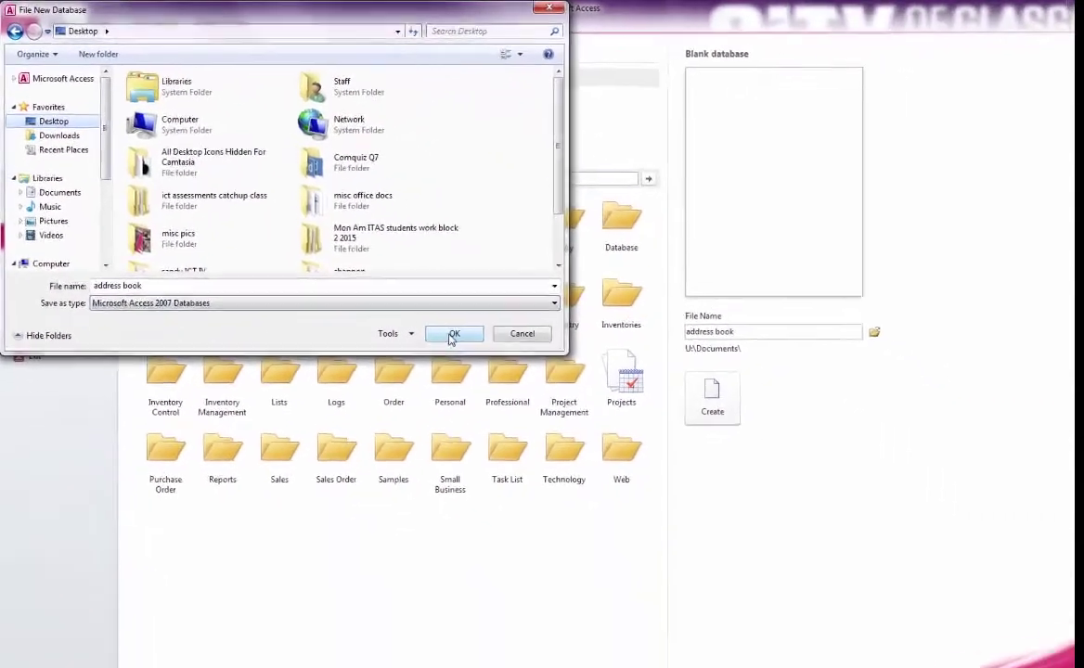
pyautogui.click(622, 455)
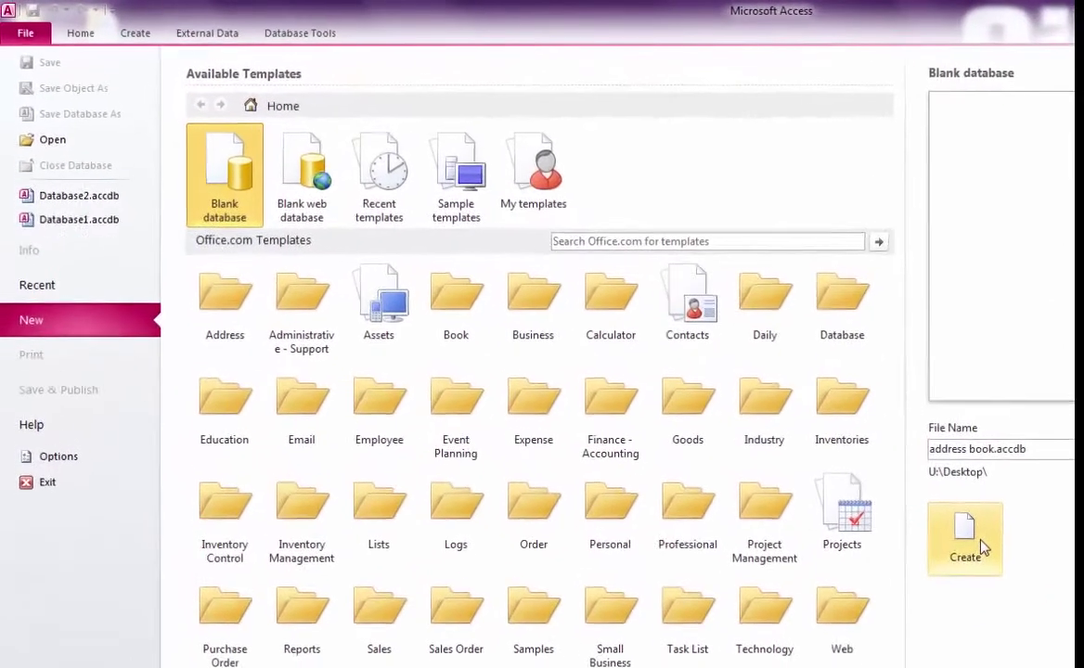
# Step: Create the blank address book database, opening an empty Table1
pyautogui.click(812, 452)
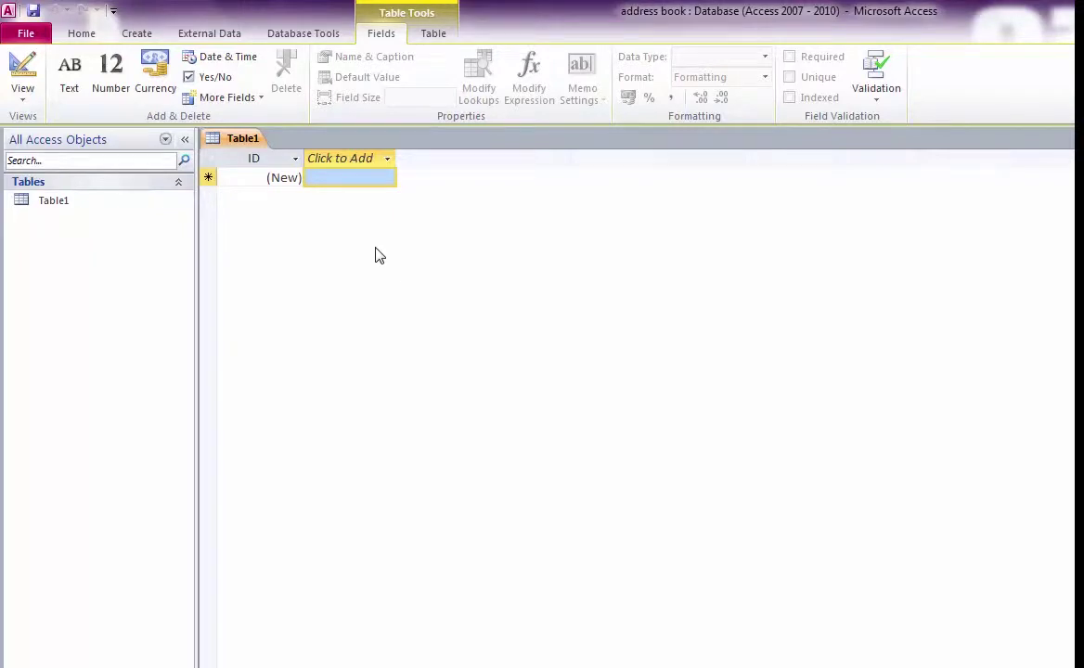
# Step: Switch Table1 to Design View, saving it under the name Table1
pyautogui.click(33, 102)
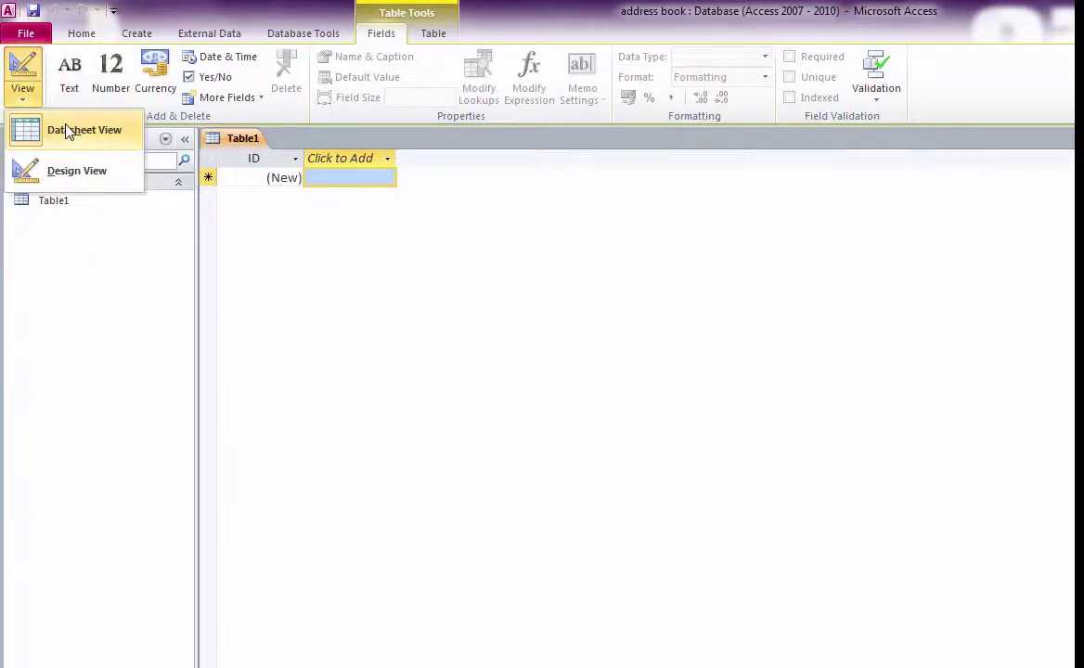
pyautogui.click(72, 172)
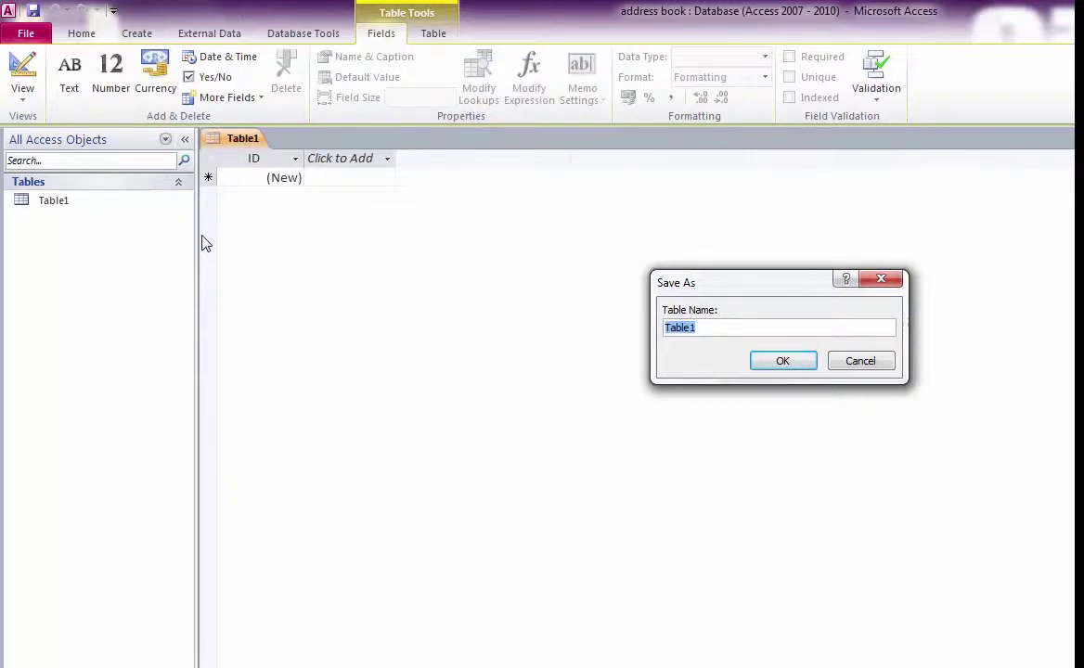
pyautogui.click(783, 361)
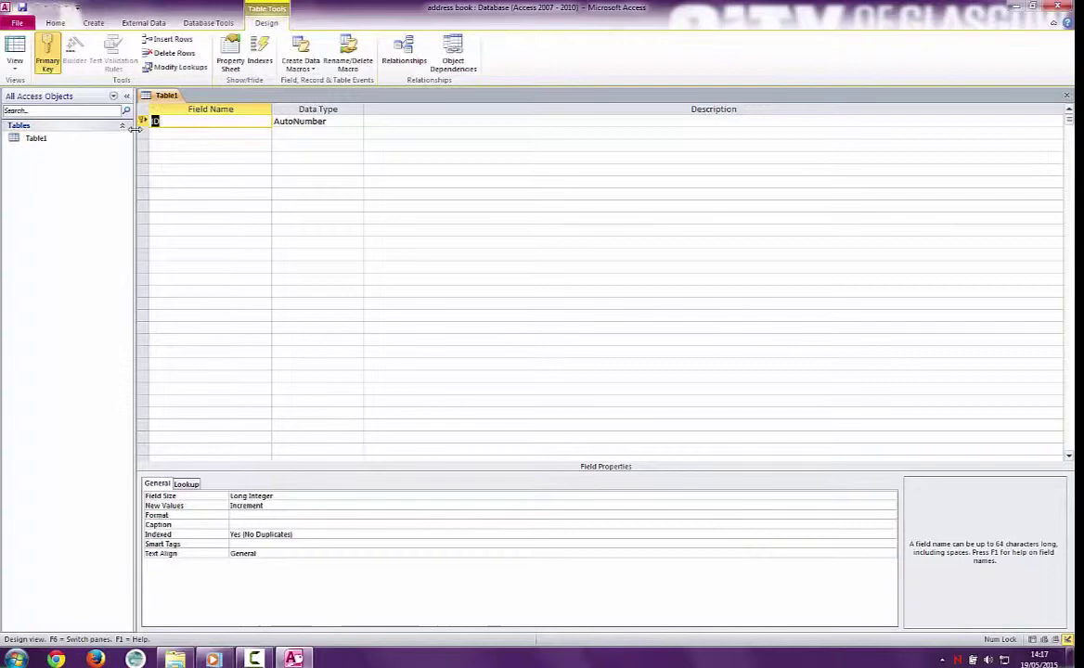
pyautogui.click(47, 53)
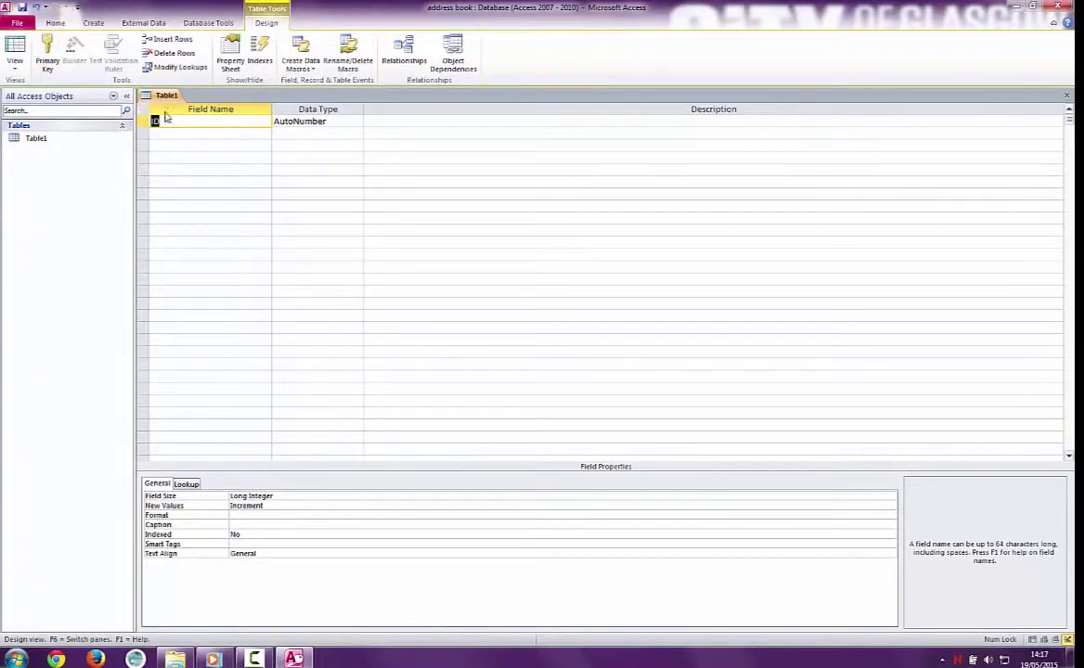
pyautogui.click(48, 56)
pyautogui.click(48, 55)
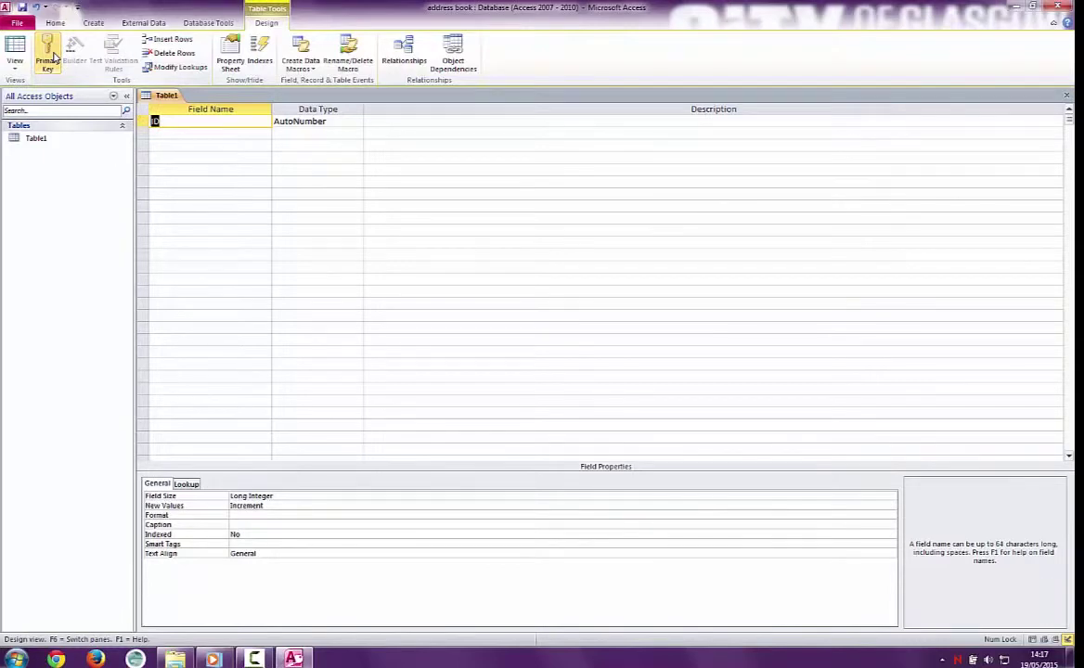
pyautogui.click(48, 55)
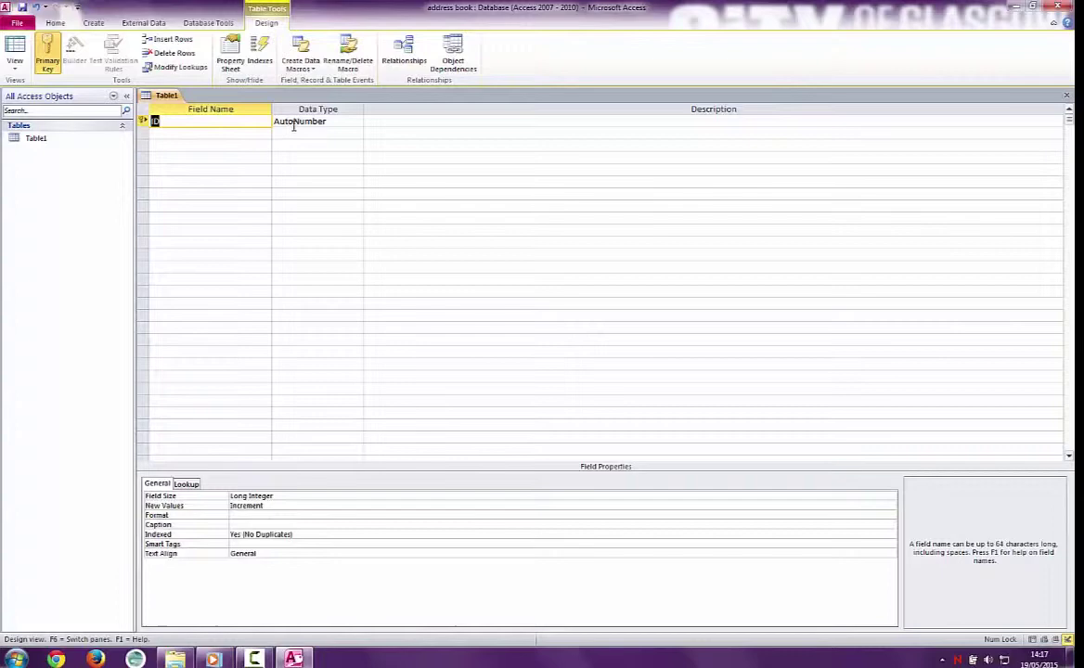
pyautogui.click(196, 133)
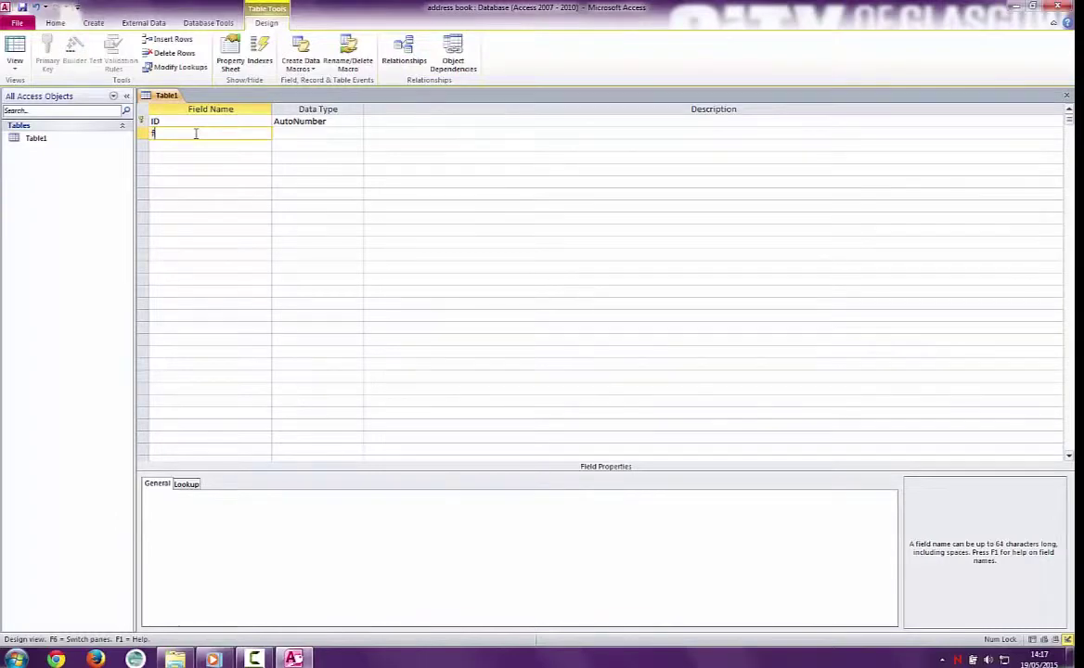
# Step: Add Text fields named forename, surname and address1 to Table1
pyautogui.write('forename')
pyautogui.click(356, 137)
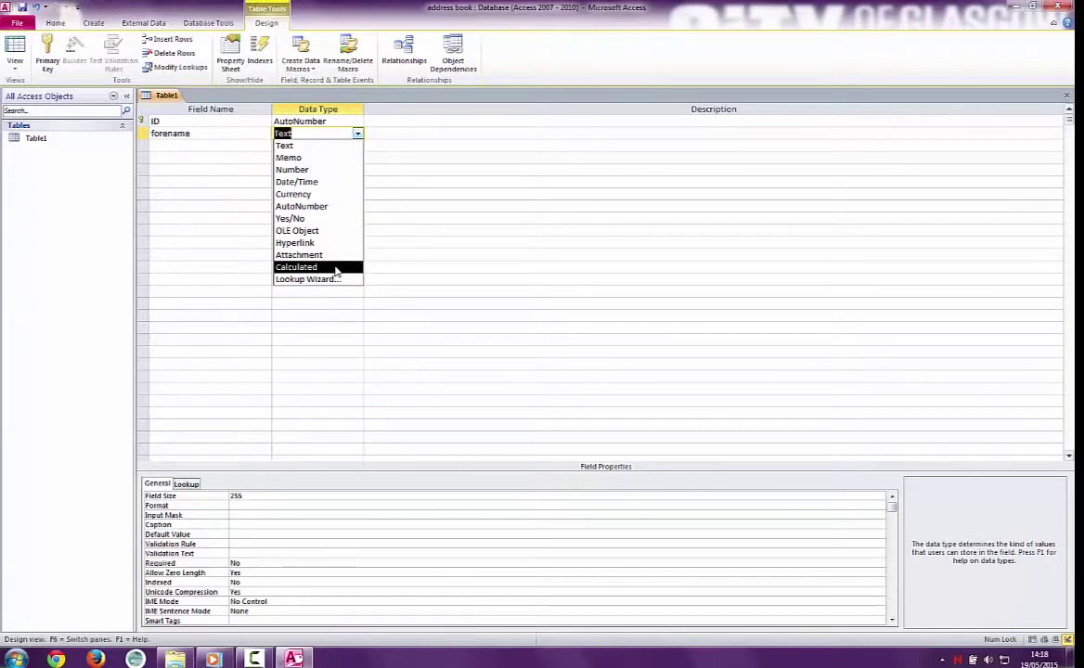
pyautogui.click(287, 146)
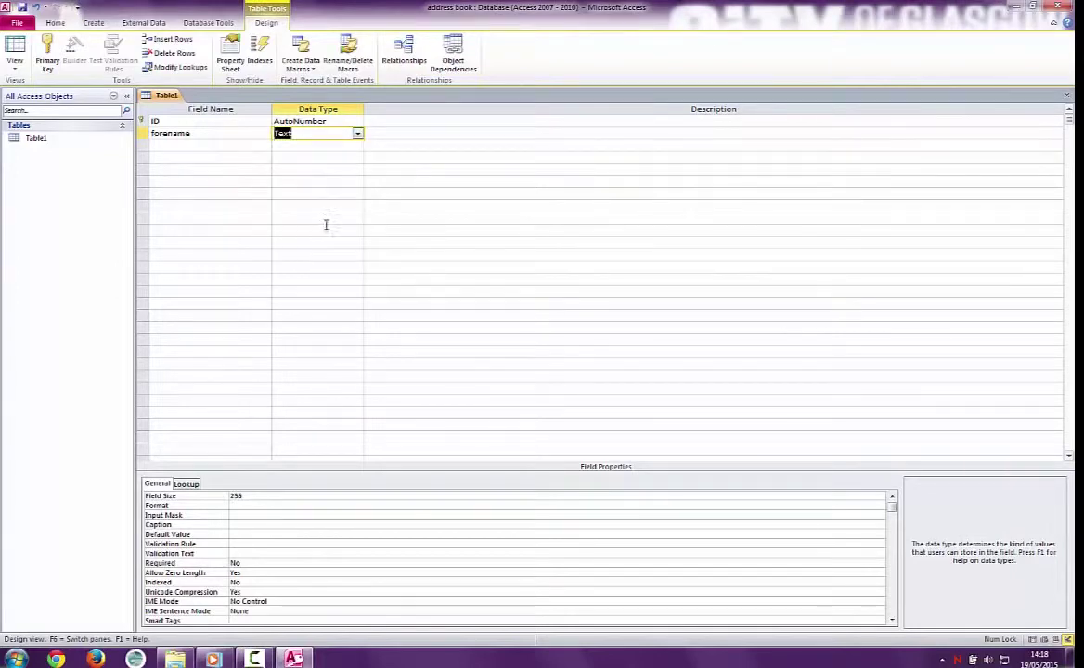
pyautogui.click(216, 147)
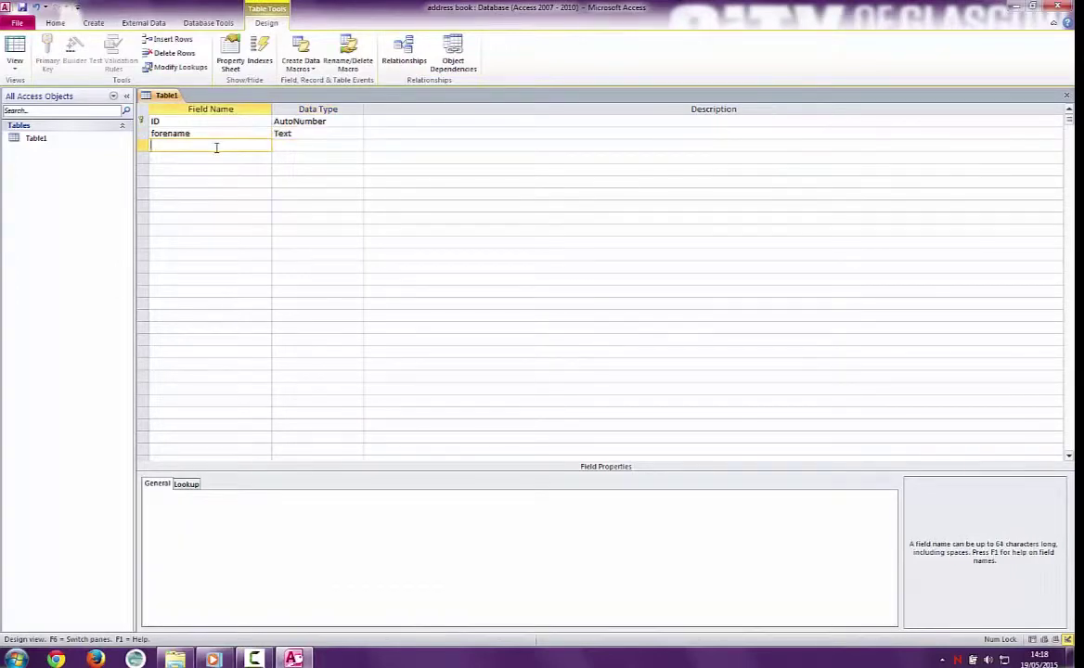
pyautogui.write('surname')
pyautogui.press('Tab')
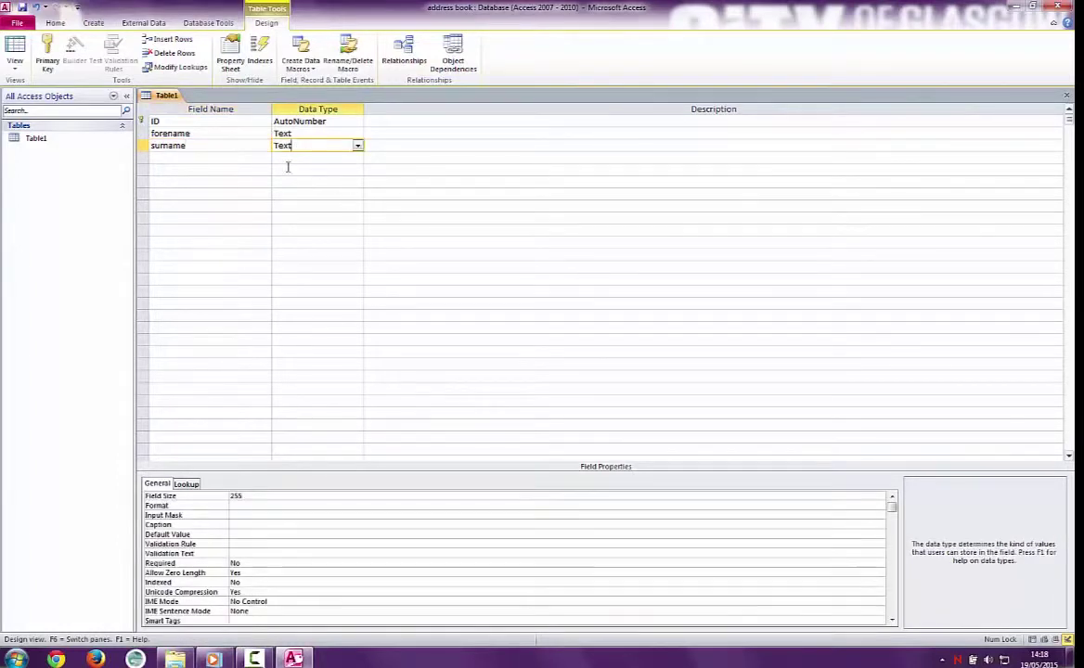
pyautogui.click(231, 157)
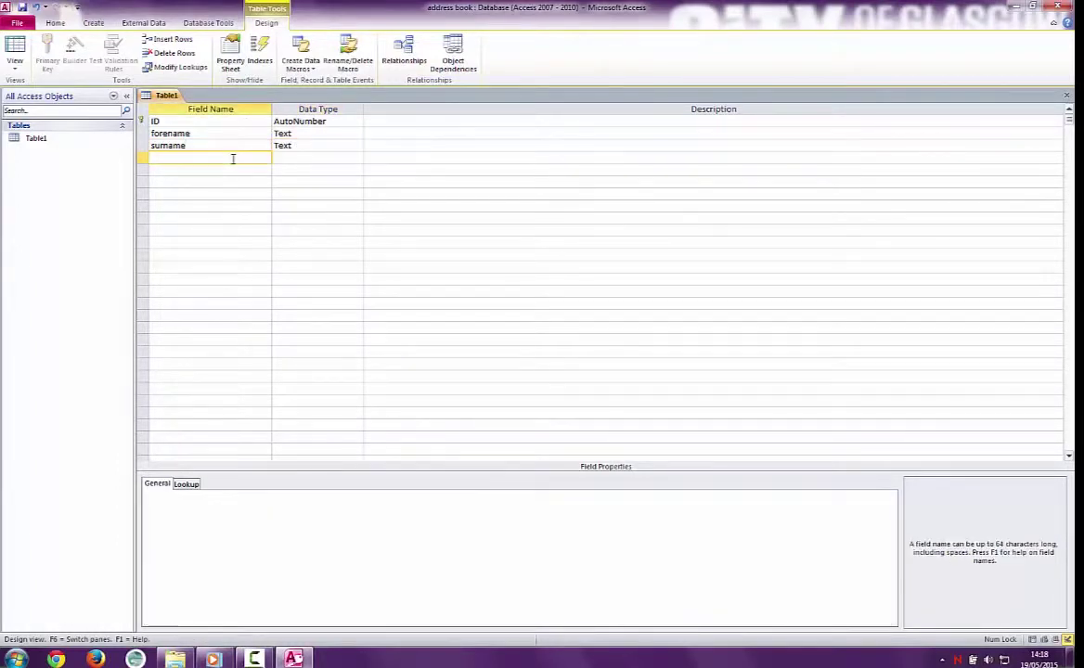
pyautogui.write('address1')
pyautogui.click(300, 158)
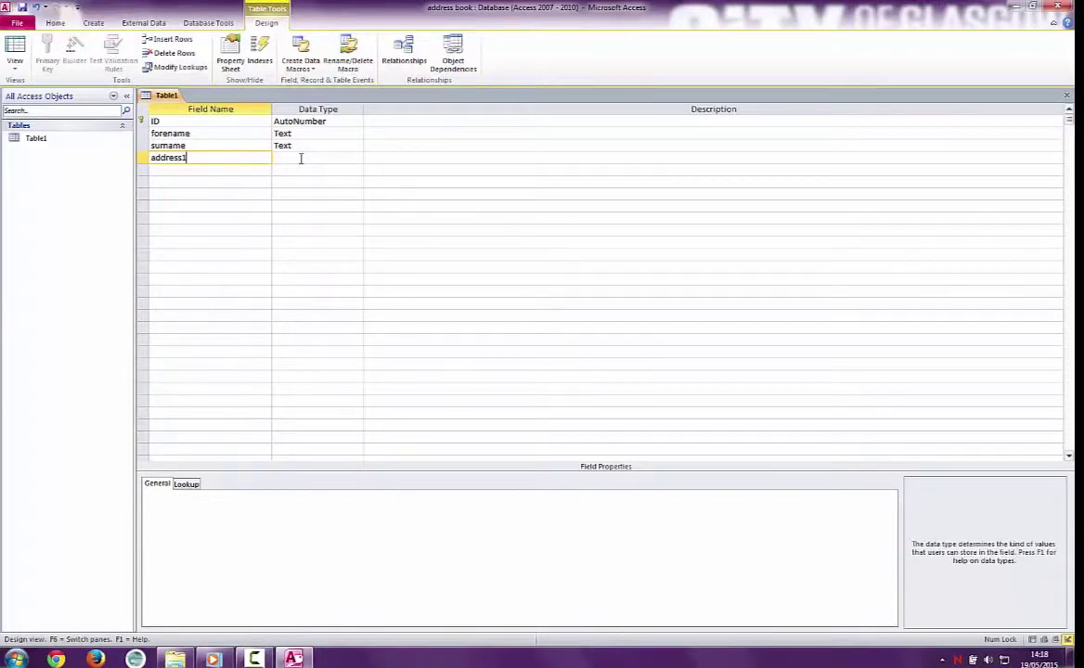
# Step: Add the address2 field, correcting its misspelling, and a 'phone number' Text field
pyautogui.click(218, 171)
pyautogui.write('adress2')
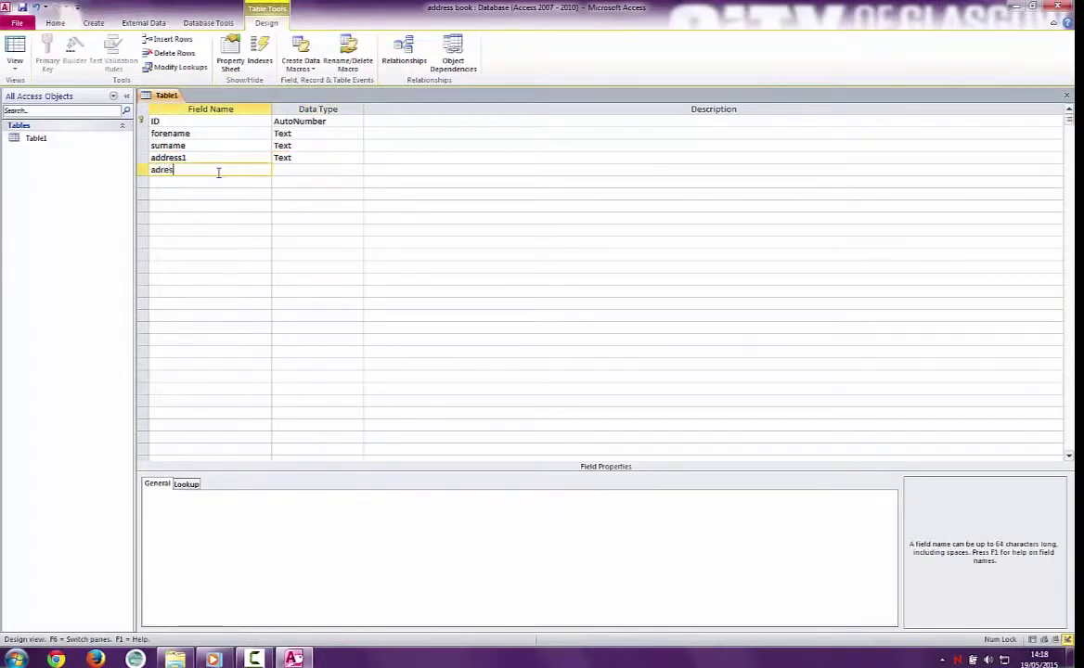
pyautogui.click(162, 171)
pyautogui.write('d')
pyautogui.press('Tab')
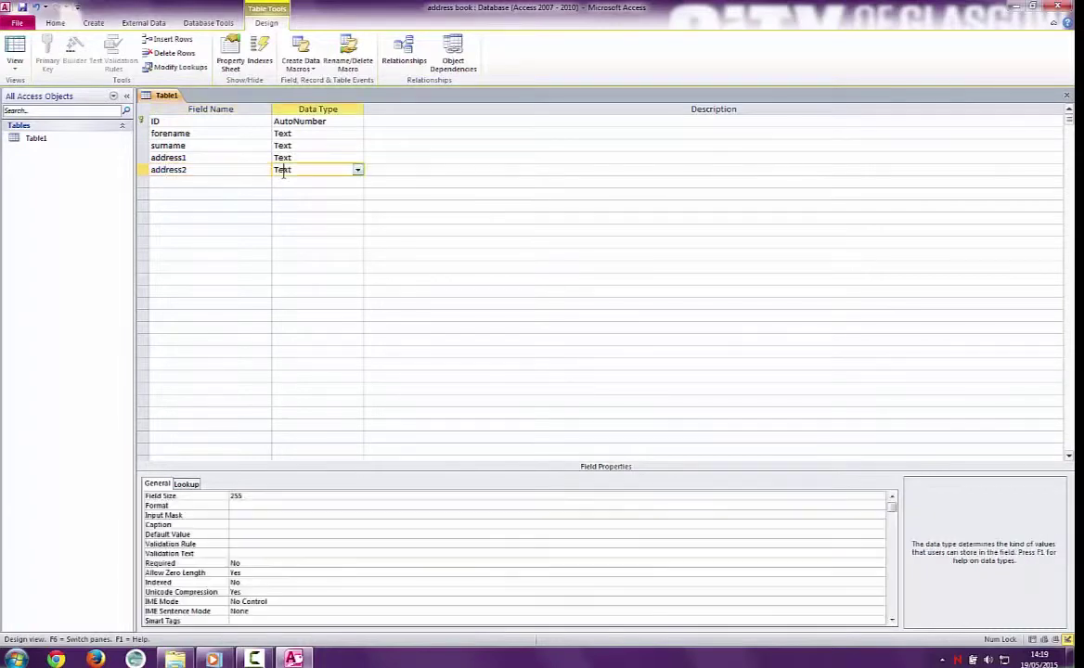
pyautogui.click(213, 181)
pyautogui.write('p')
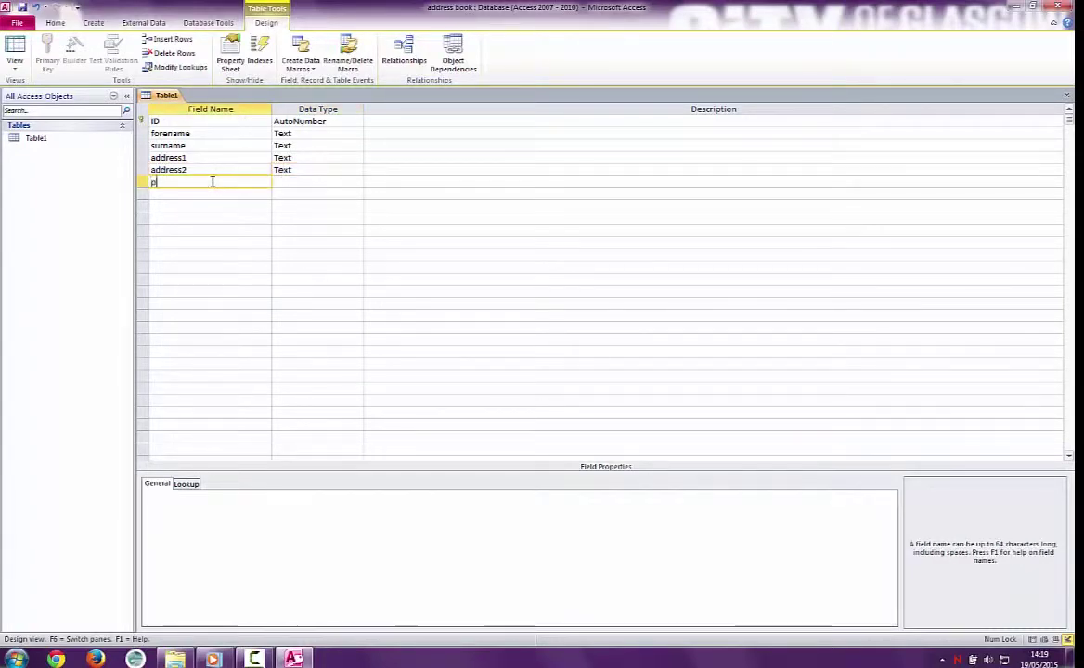
pyautogui.write('hone num')
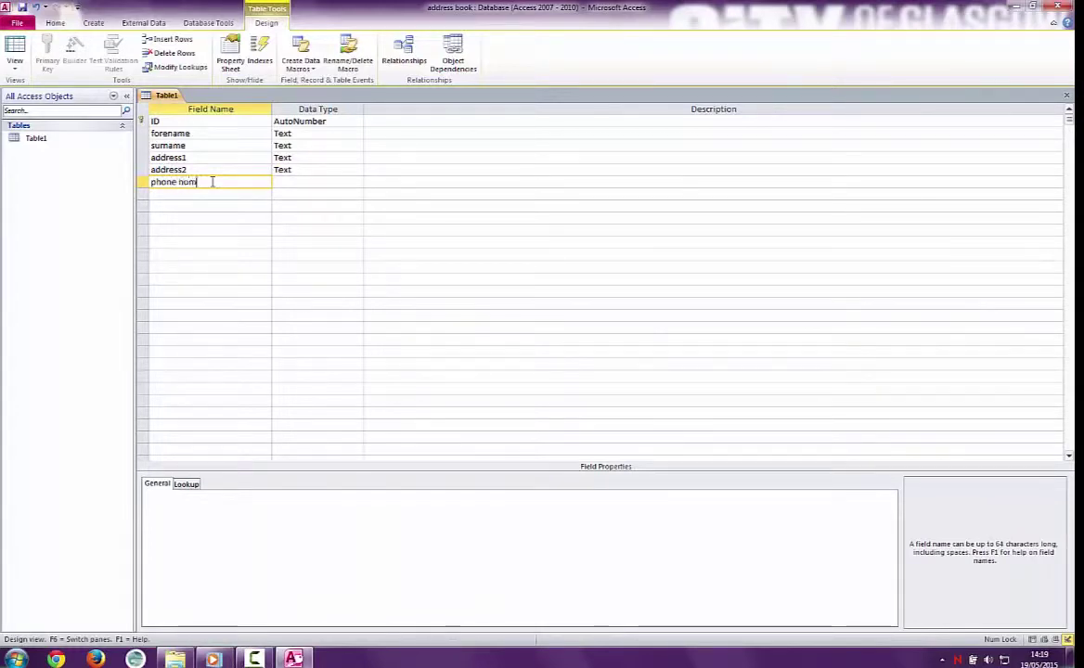
pyautogui.write('ber')
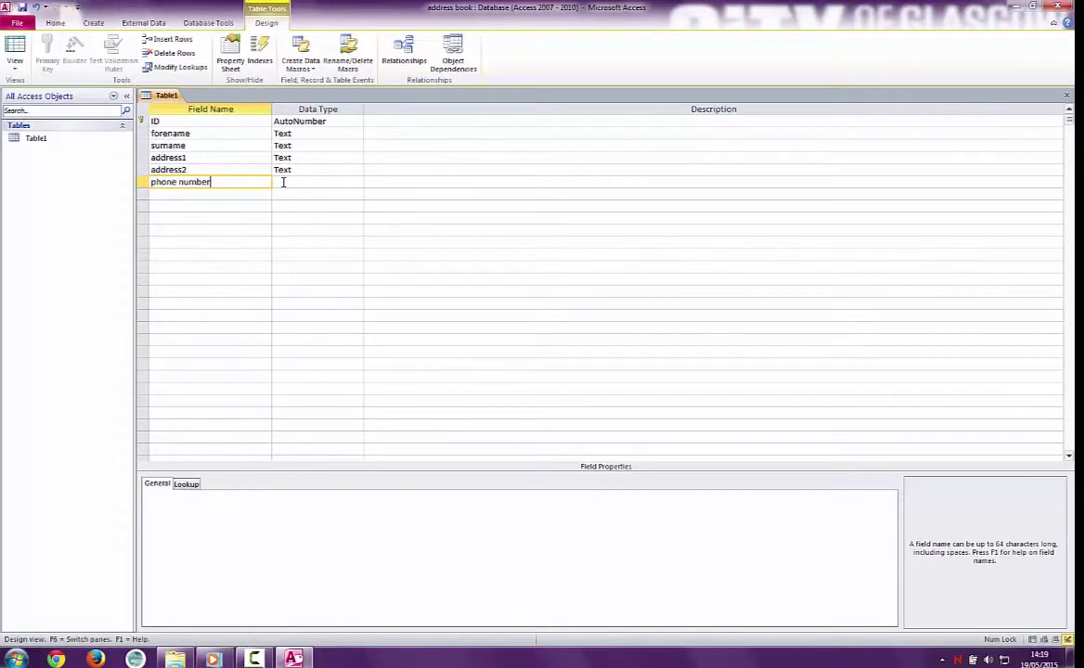
pyautogui.click(283, 182)
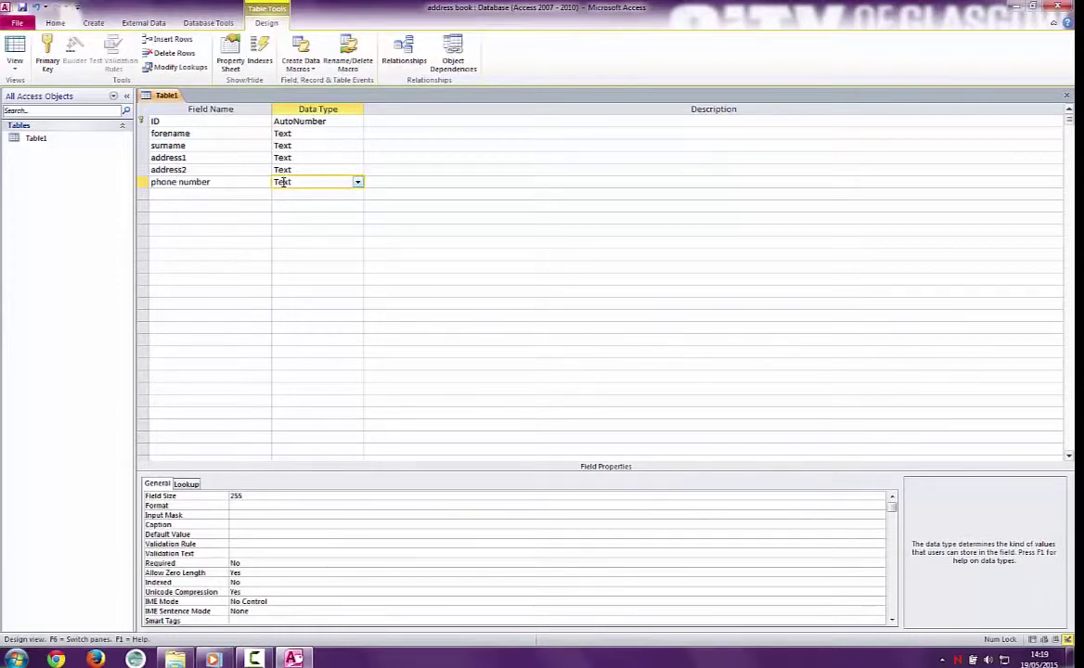
# Step: Add an 'age' field below phone number with the Number data type
pyautogui.click(199, 194)
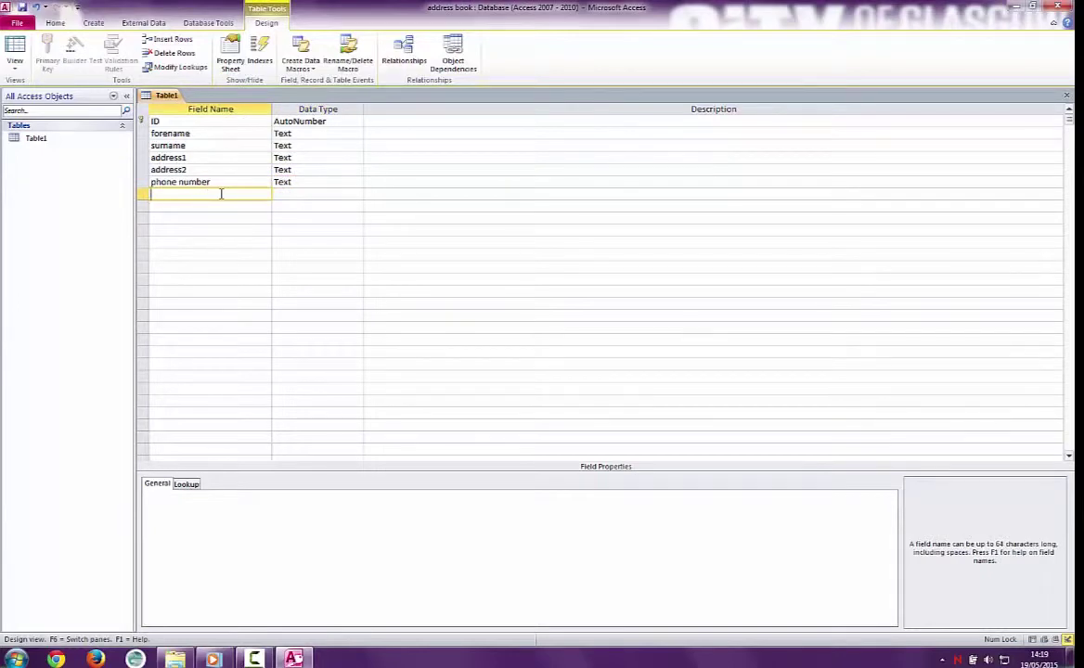
pyautogui.write('age')
pyautogui.click(291, 193)
pyautogui.click(357, 194)
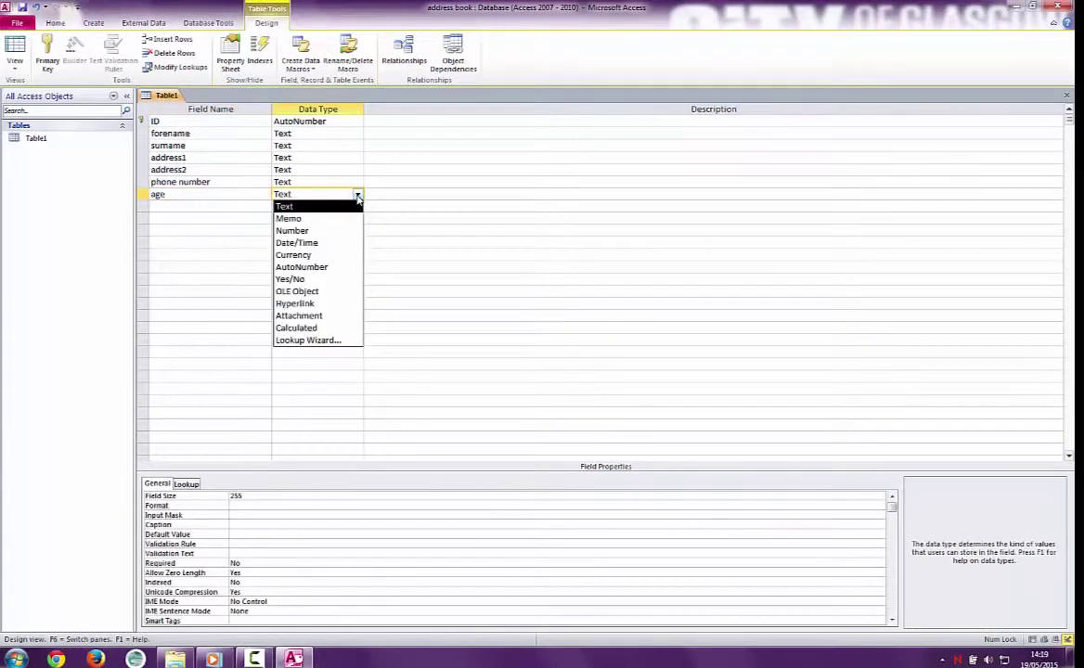
pyautogui.click(343, 231)
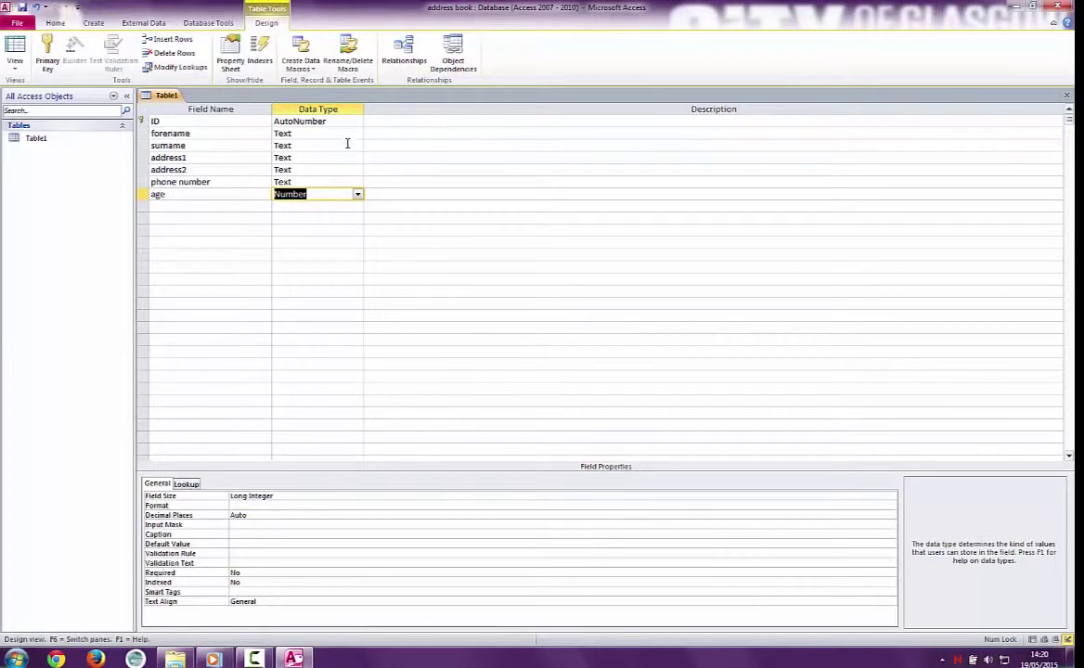
# Step: Switch Table1 to Datasheet View, saving the table design when prompted
pyautogui.click(14, 67)
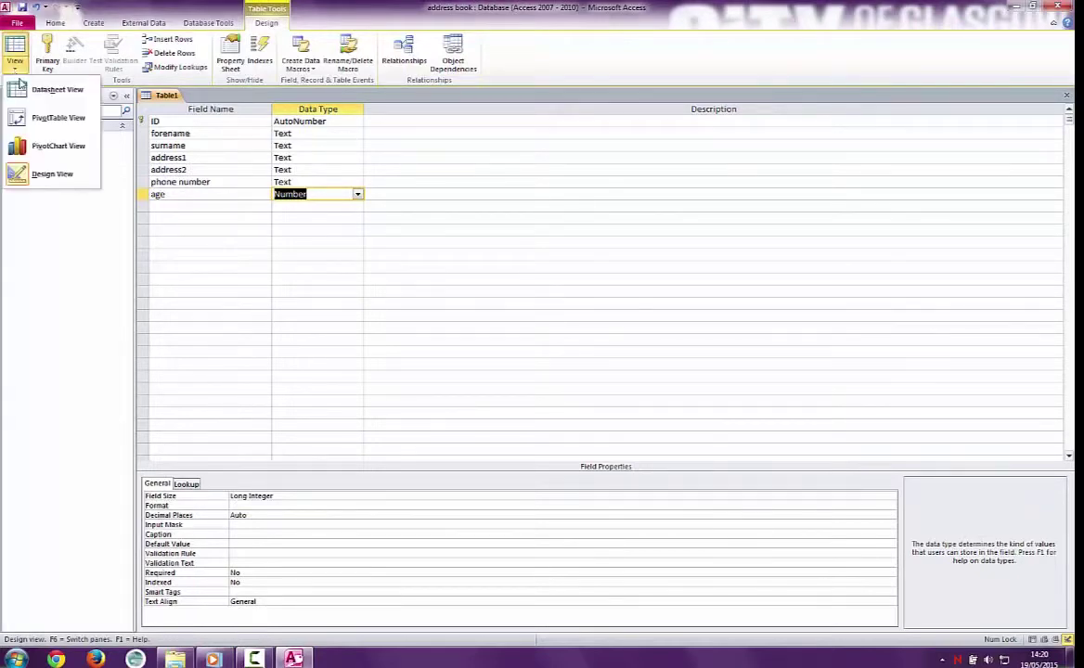
pyautogui.click(45, 90)
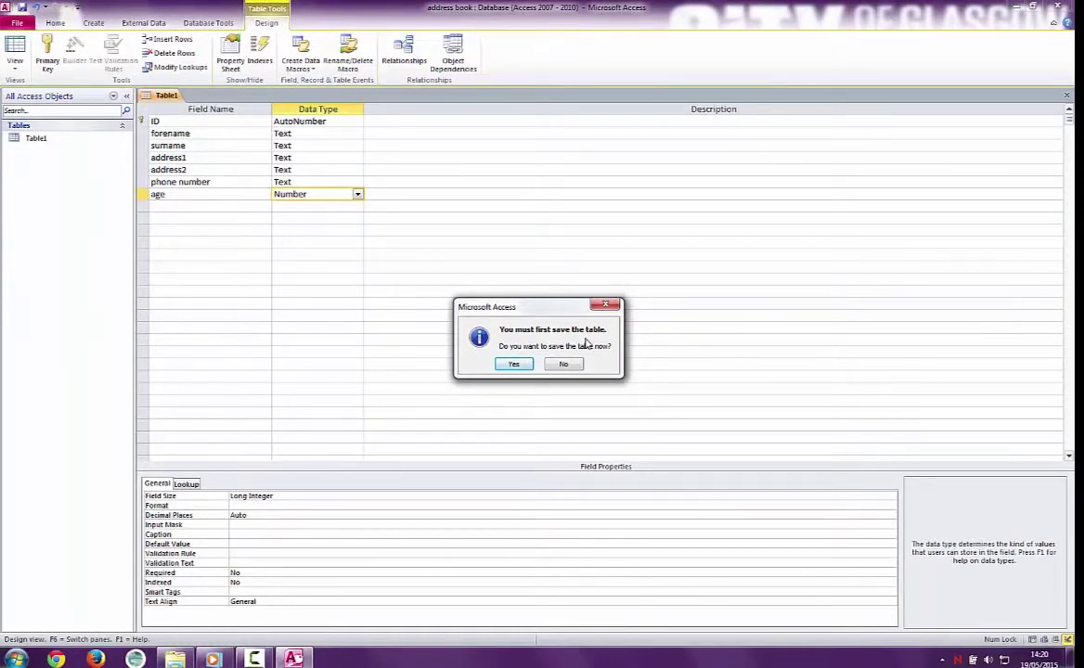
pyautogui.click(515, 364)
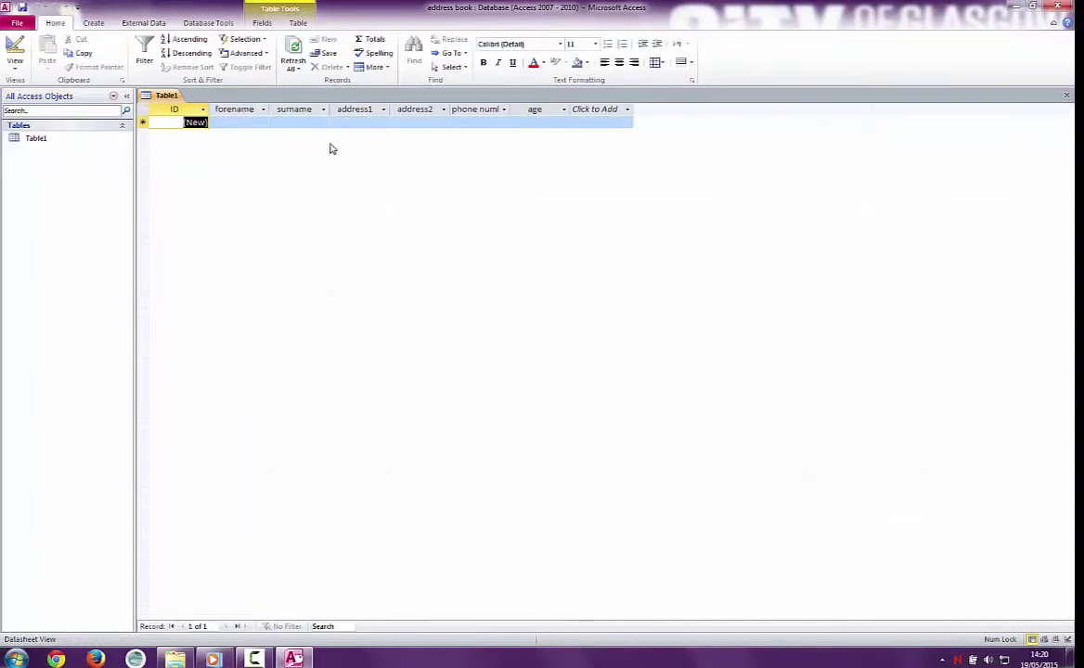
# Step: Enter the first contact's forename, surname, street address, town, phone number and age 21
pyautogui.click(243, 122)
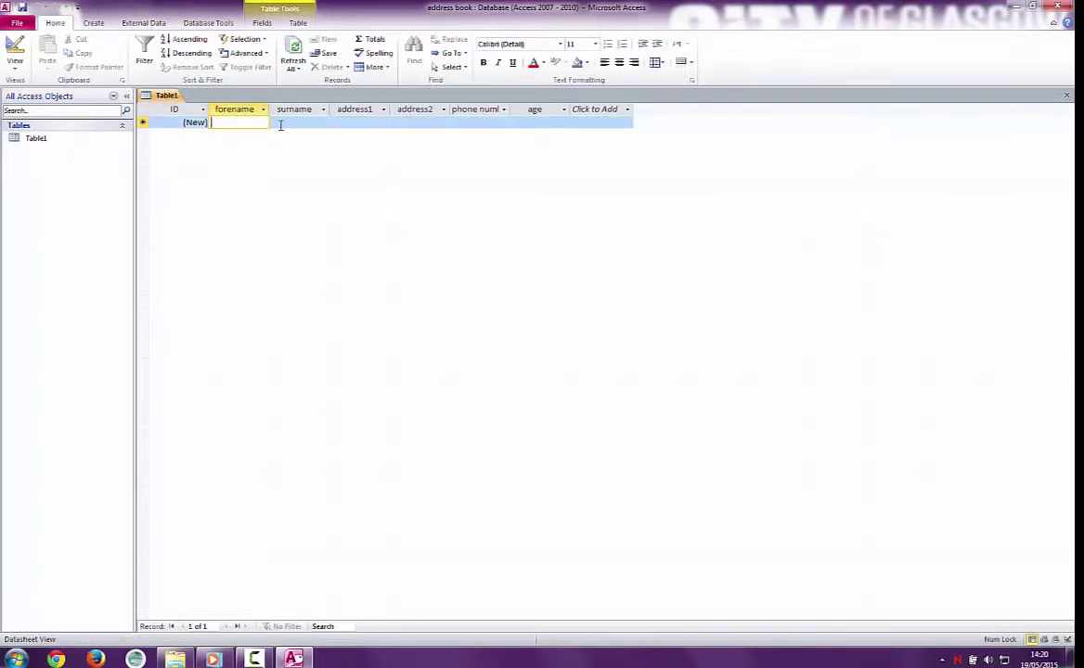
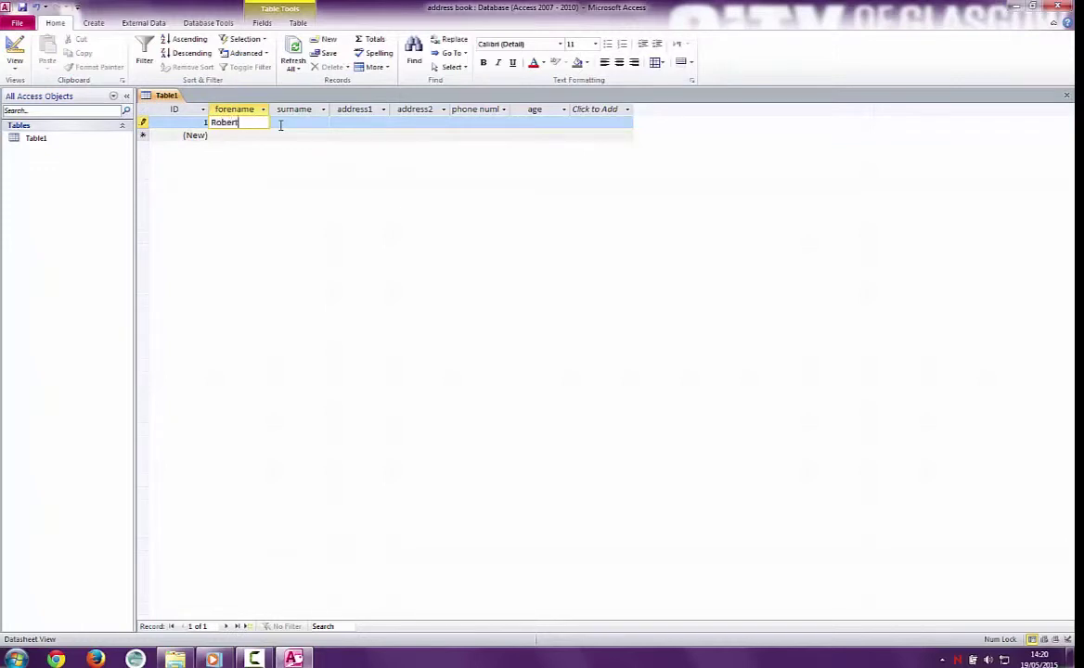
pyautogui.click(280, 124)
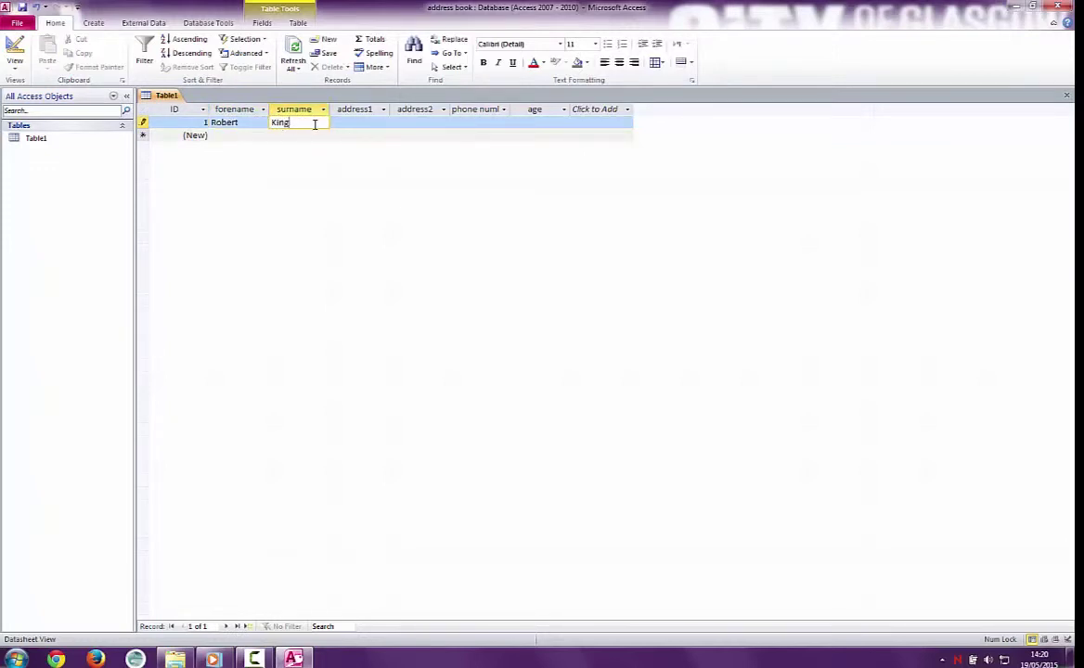
pyautogui.press('Tab')
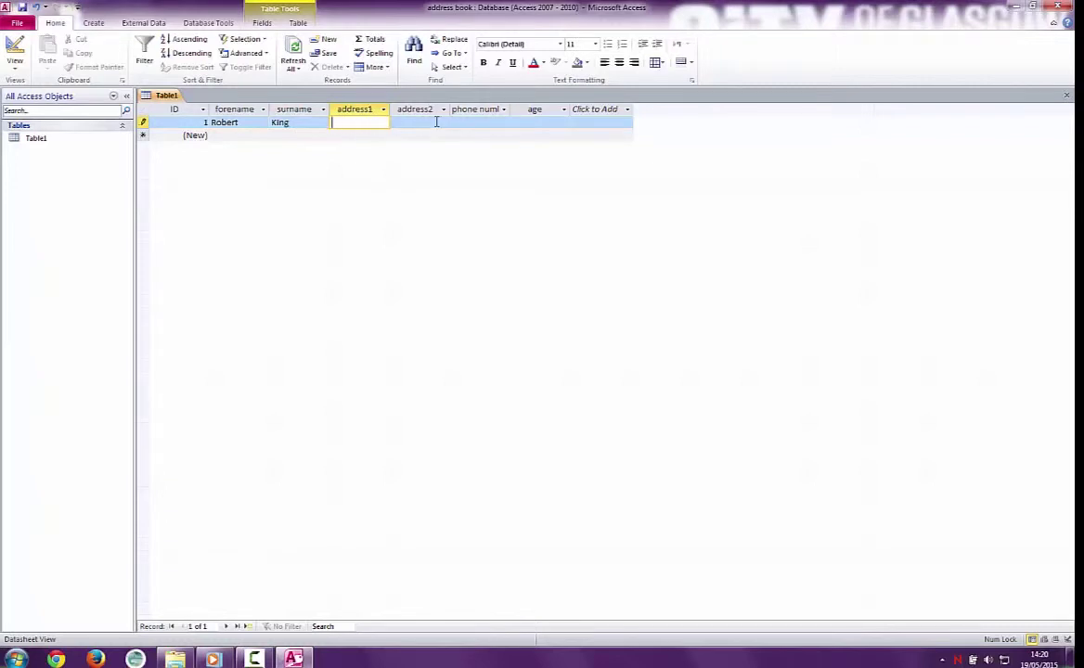
pyautogui.press('Tab')
pyautogui.write('Glasgow')
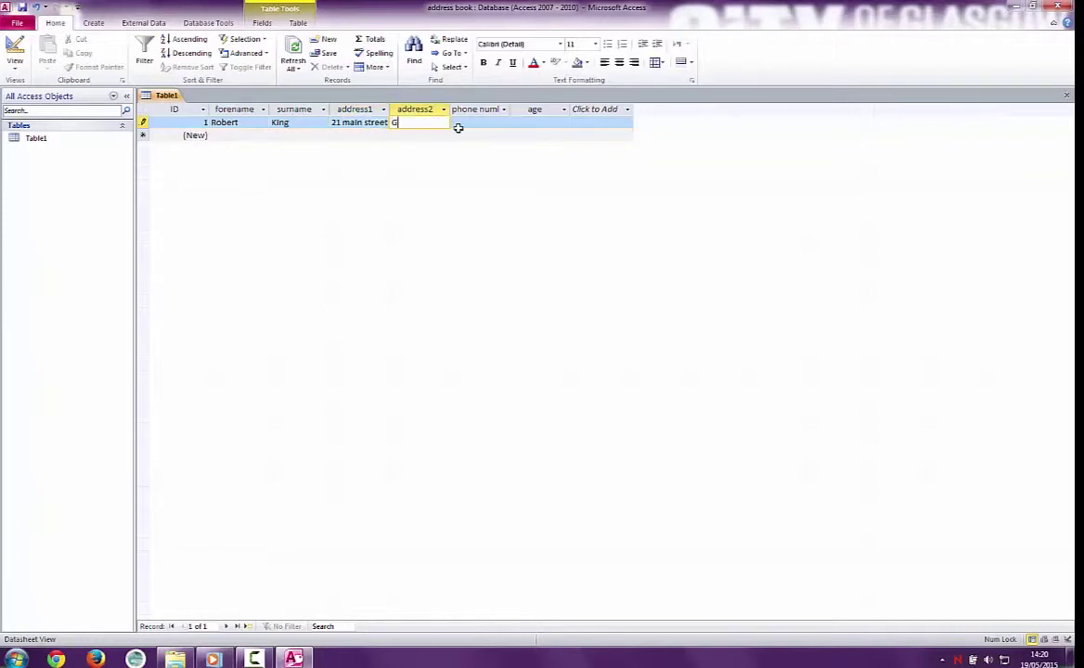
pyautogui.click(491, 122)
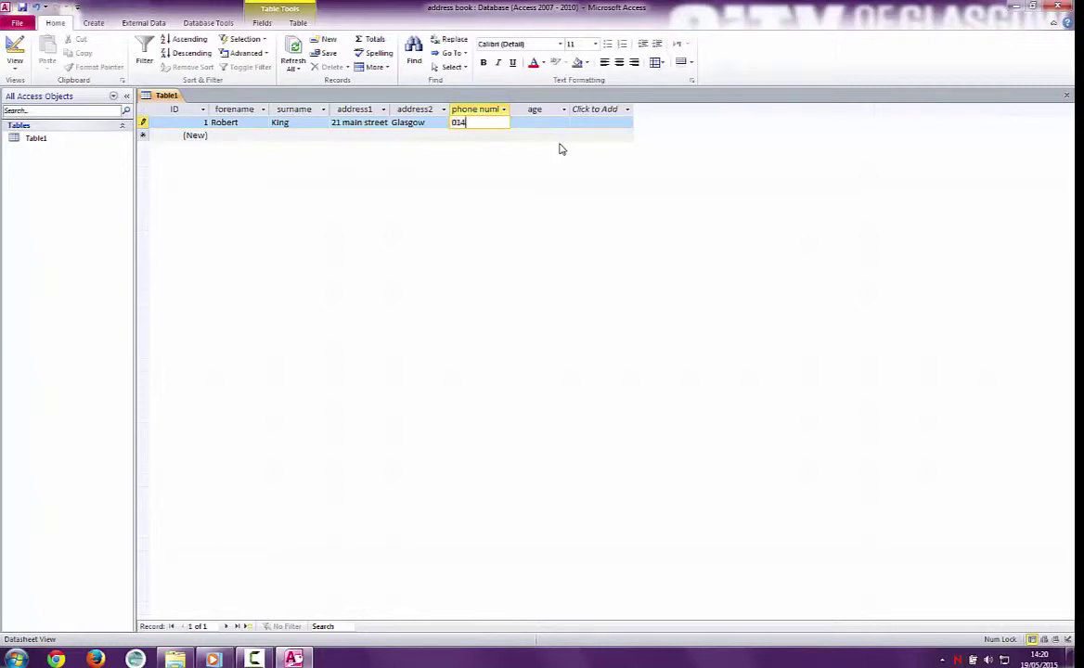
pyautogui.click(561, 127)
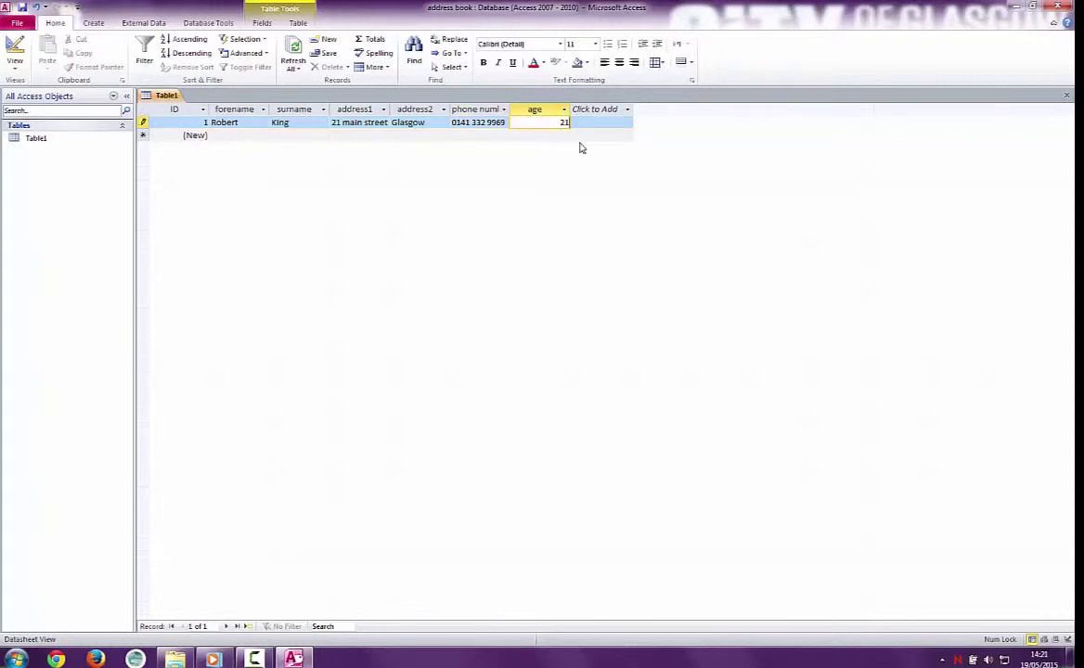
pyautogui.press('Return')
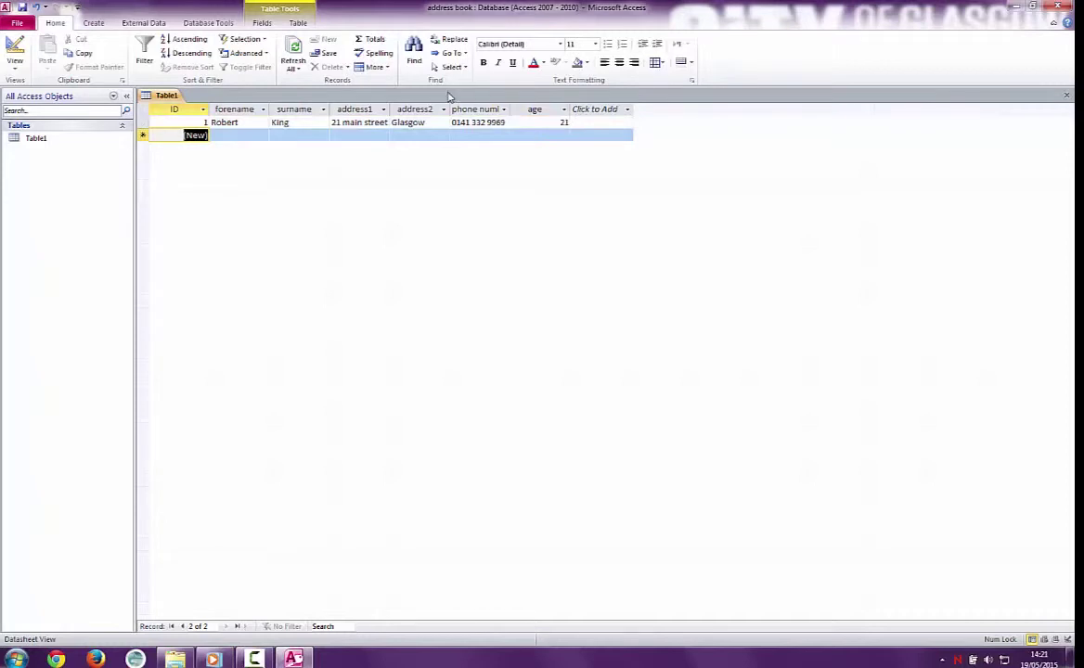
# Step: Enter the second contact's forename, surname, street address, town, phone number and age 45
pyautogui.click(227, 136)
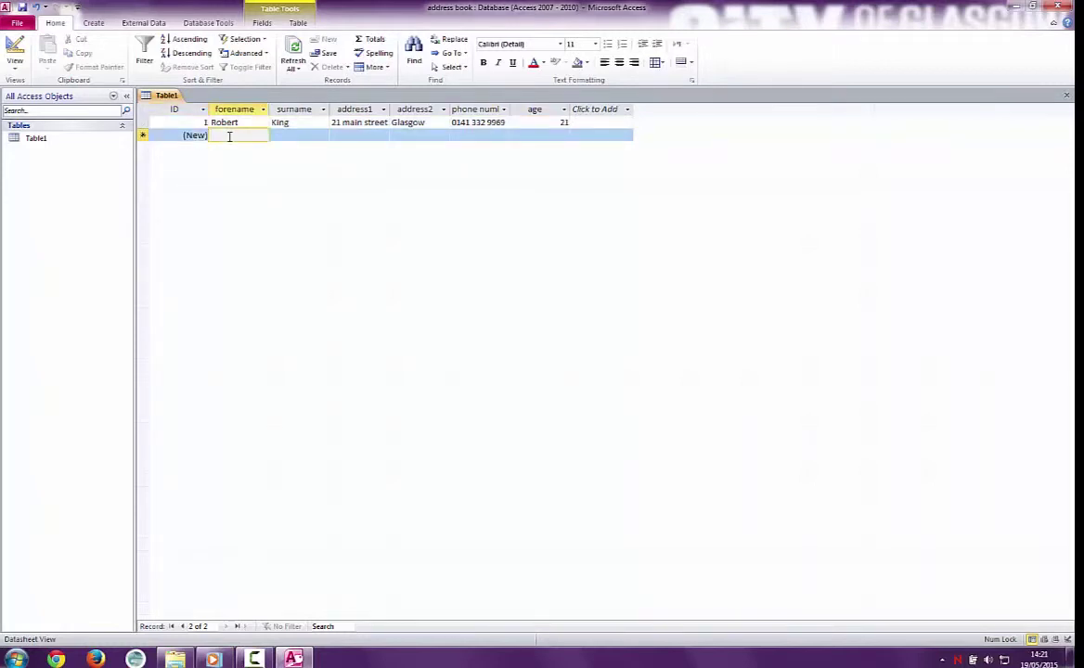
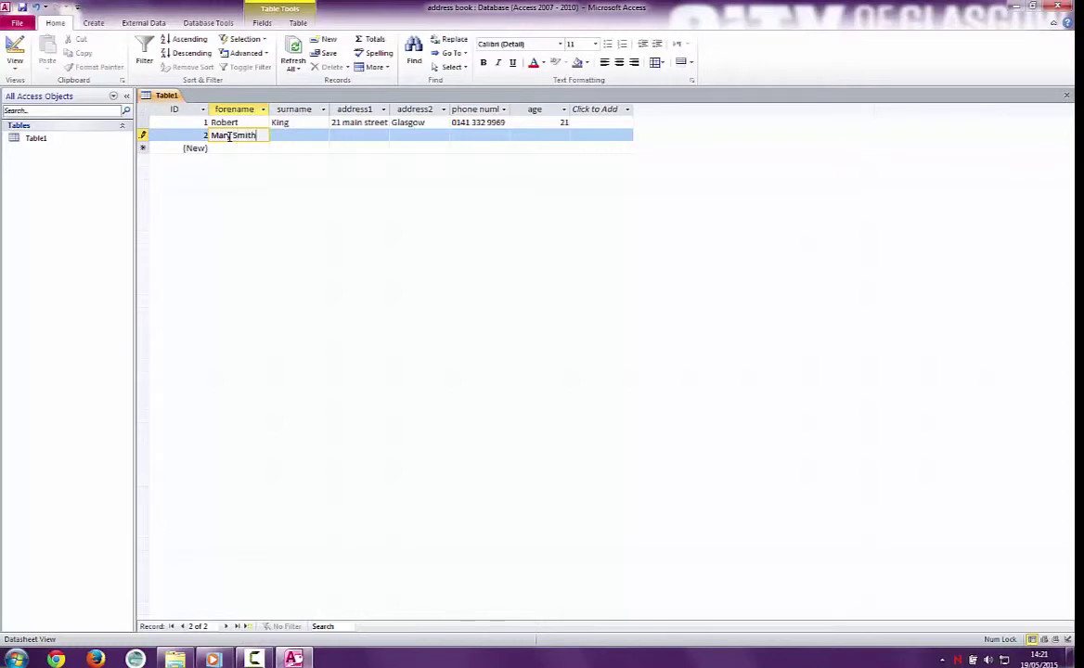
pyautogui.click(305, 137)
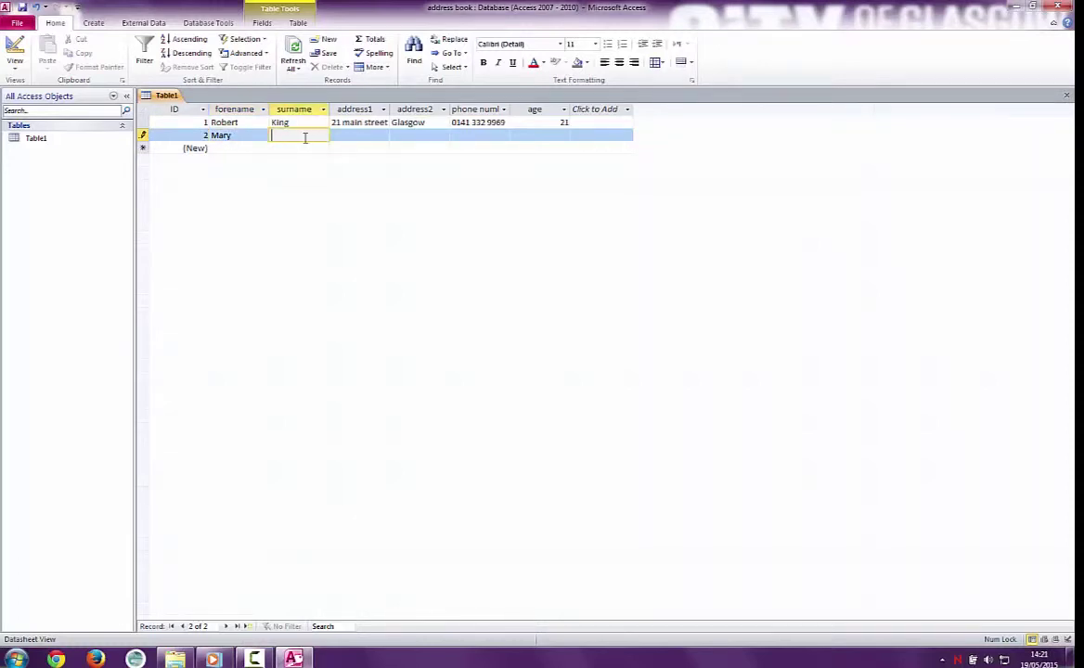
pyautogui.write('Smith')
pyautogui.click(374, 138)
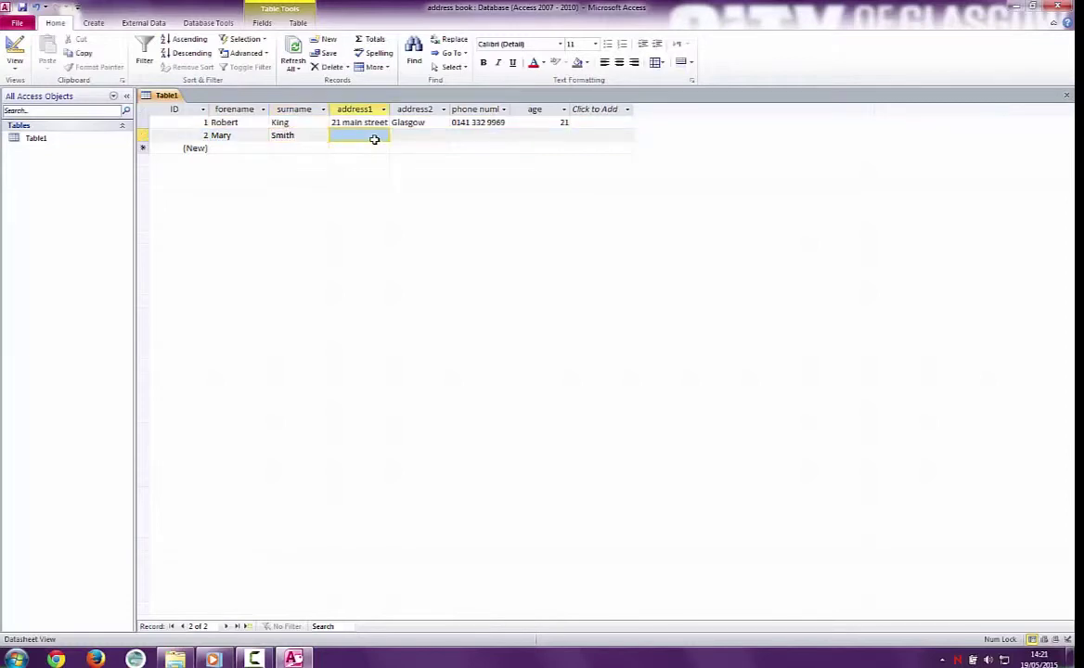
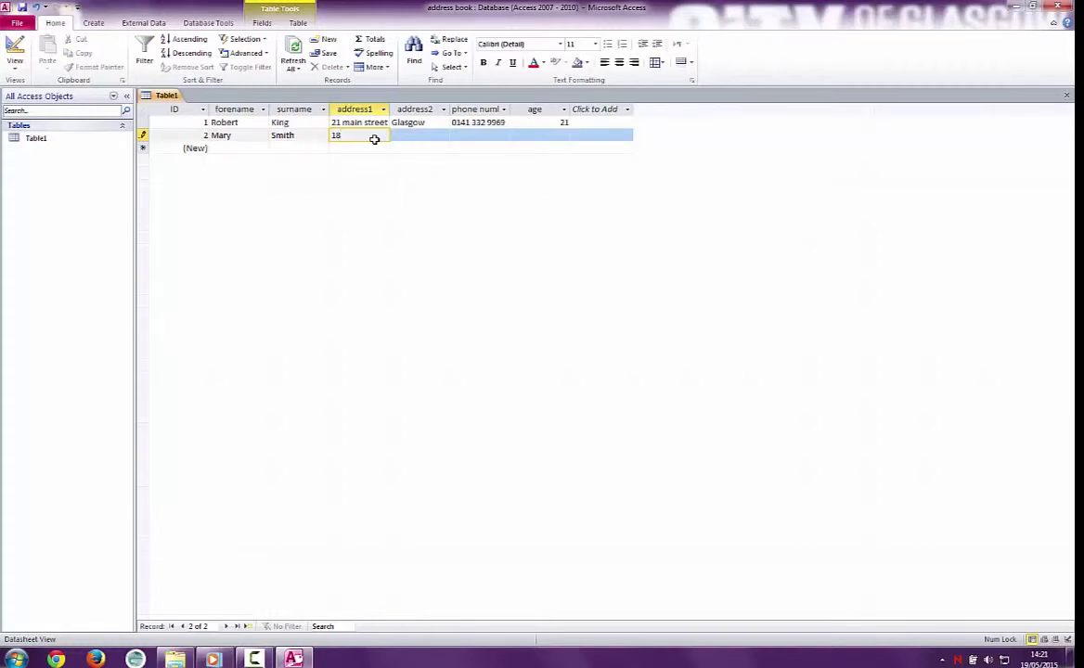
pyautogui.click(427, 139)
pyautogui.write('Irvine')
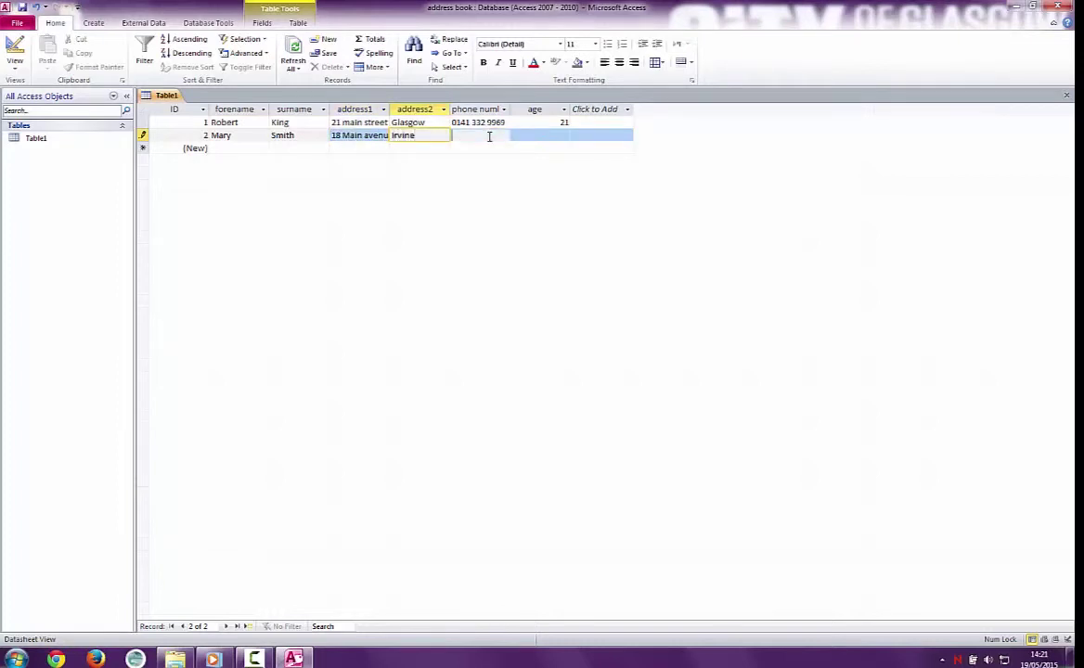
pyautogui.click(489, 135)
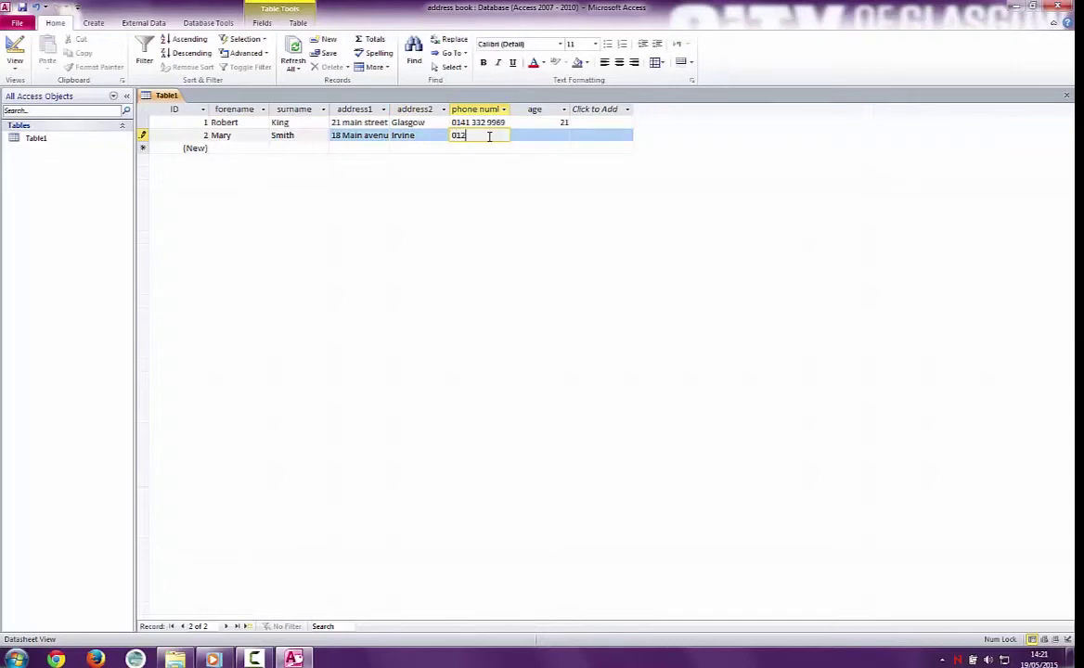
pyautogui.click(525, 136)
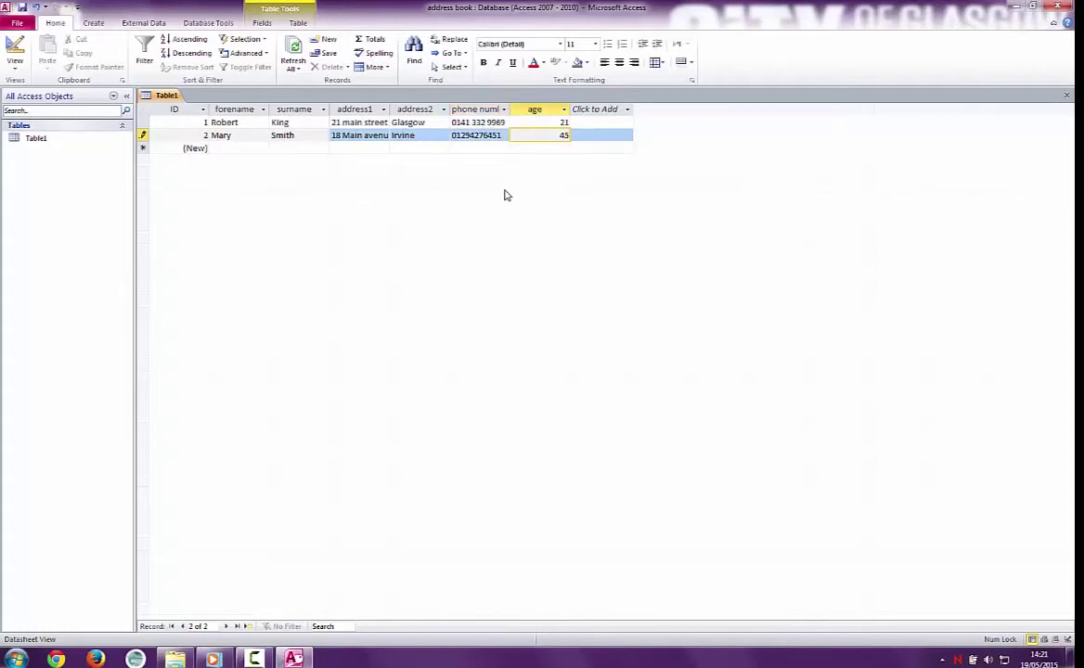